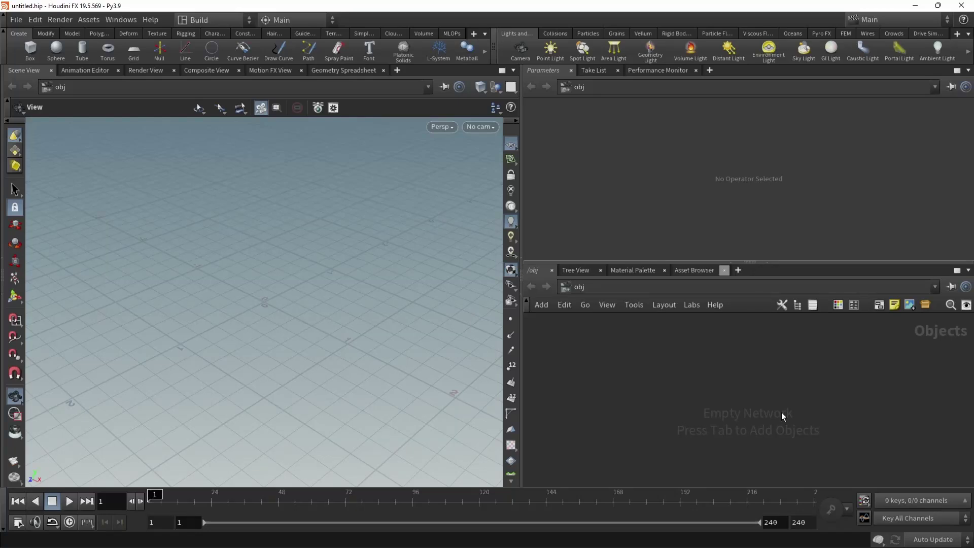
Add a Test Geometry: Pig Head object to the empty object network and go inside it
key("Tab")
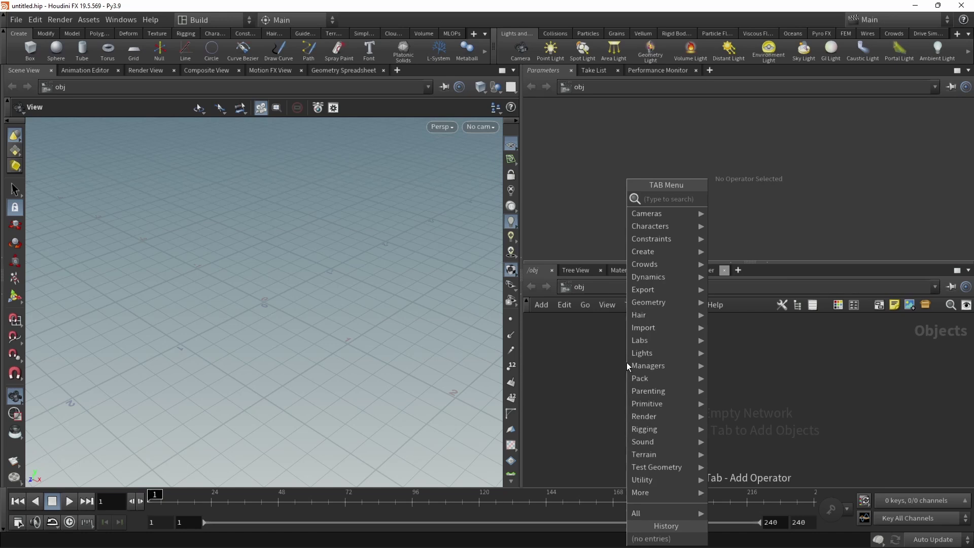
type("pighead")
key("Return")
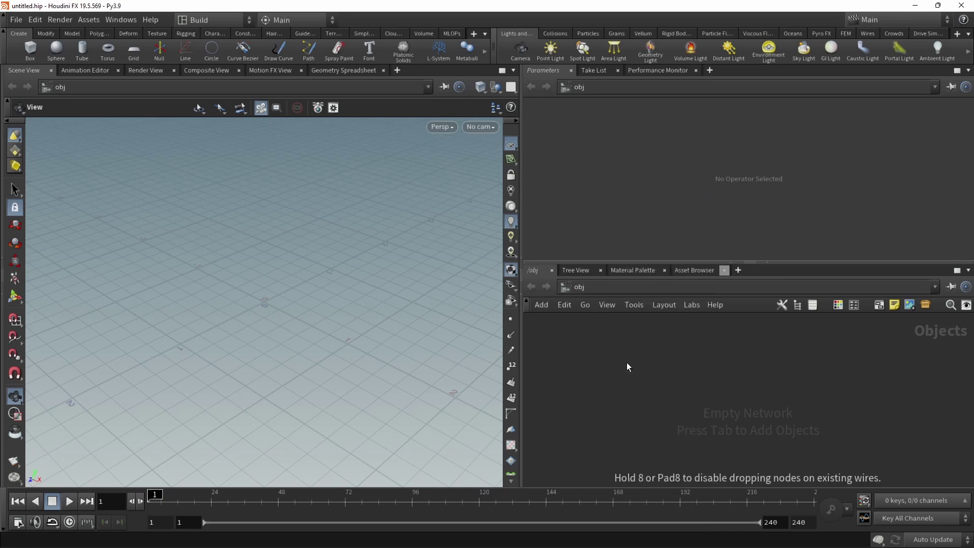
left_click(628, 364)
key("Return")
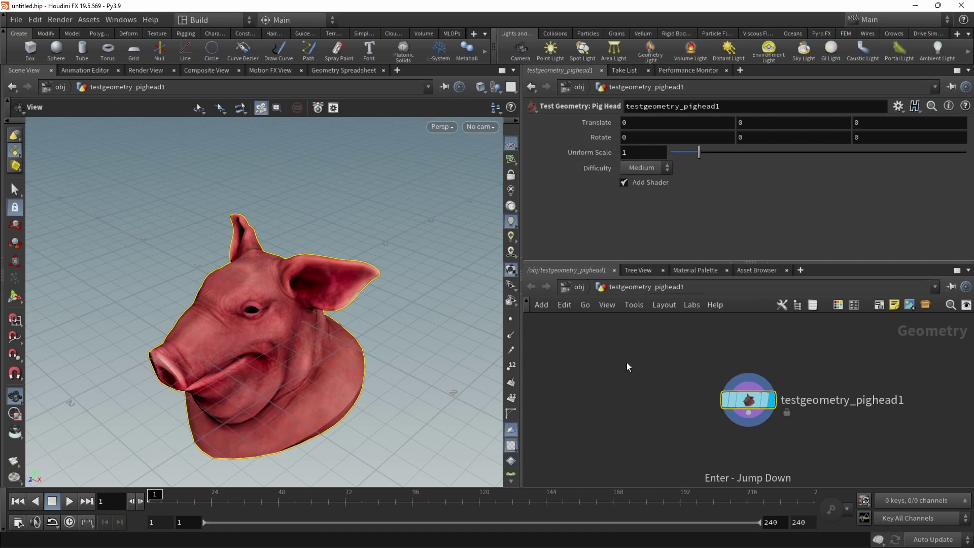
Change the pig head's Difficulty level and return to the object level
left_click(655, 168)
left_click(633, 205)
key("u")
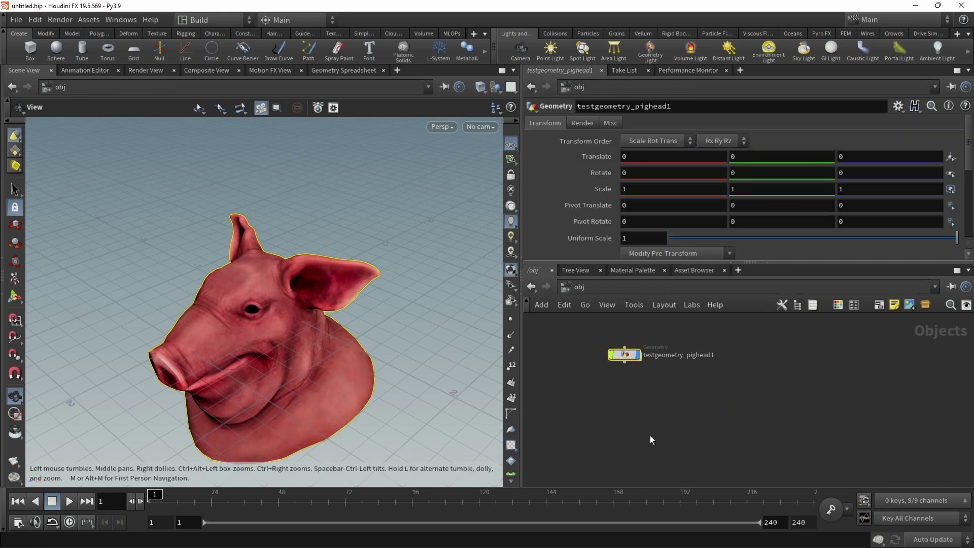
Frame the pig head in the perspective view and create a camera matching that view
middle_click_drag(296, 363, 306, 325)
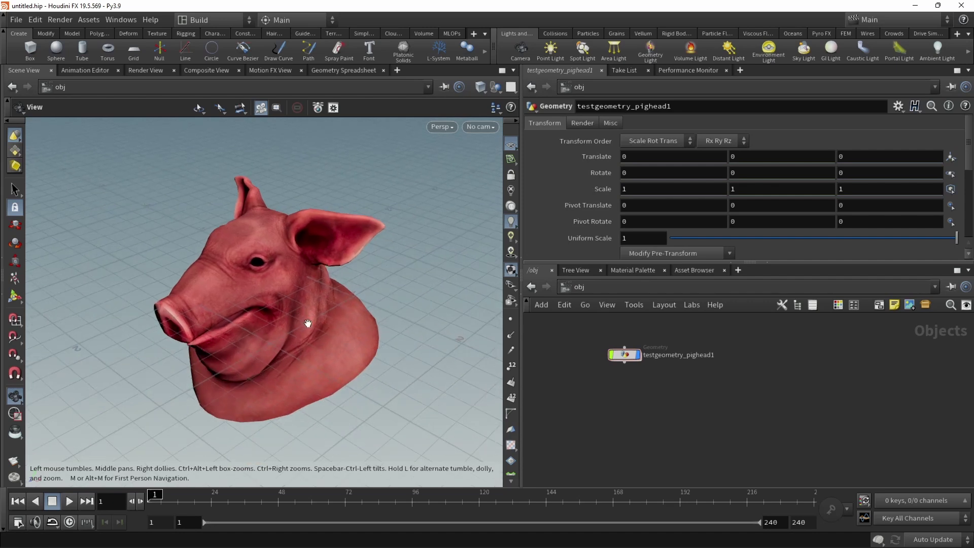
right_click_drag(307, 324, 296, 352)
middle_click_drag(296, 353, 291, 317)
right_click_drag(291, 317, 351, 282)
left_click_drag(351, 282, 317, 299)
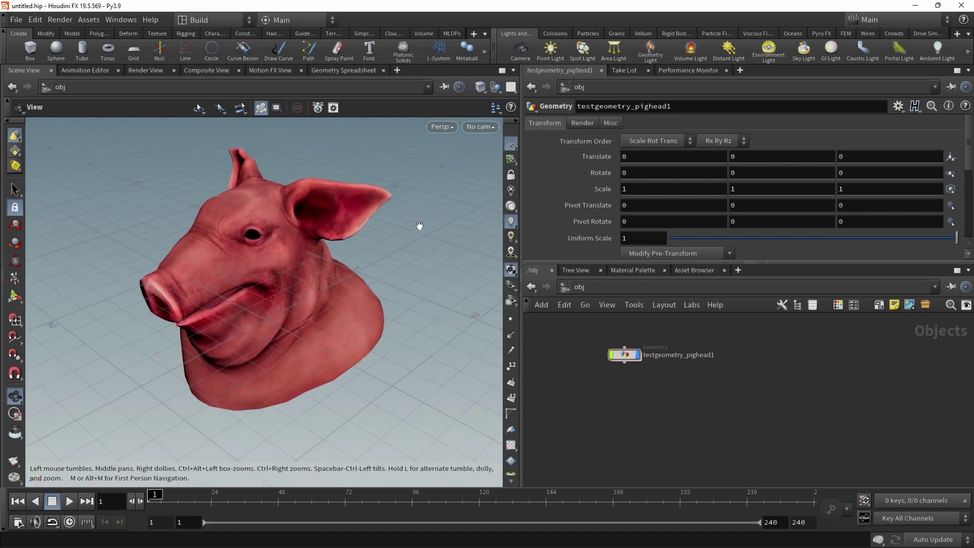
left_click(517, 51, "ctrl")
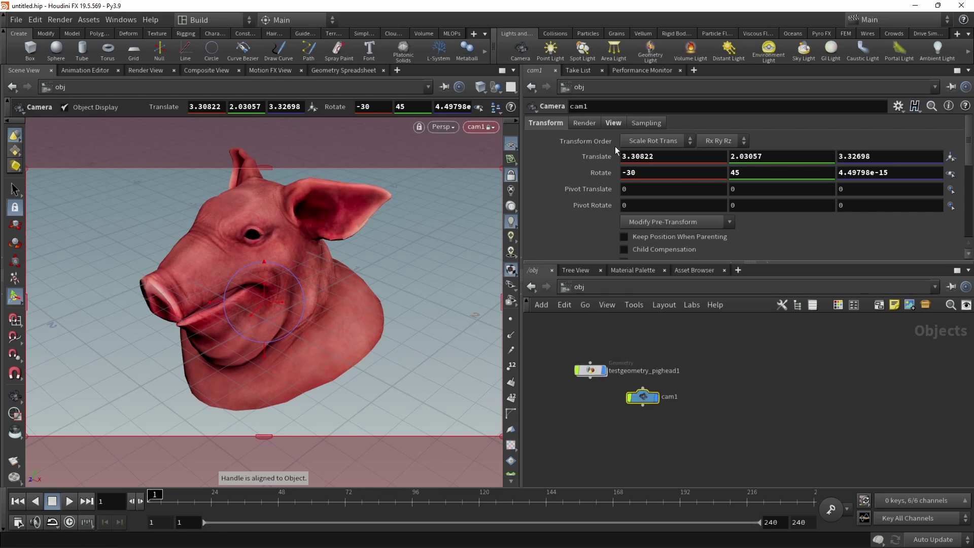
Set the camera's resolution to 512 by 512 and place its node directly below the pig head node
left_click(584, 122)
left_click(612, 123)
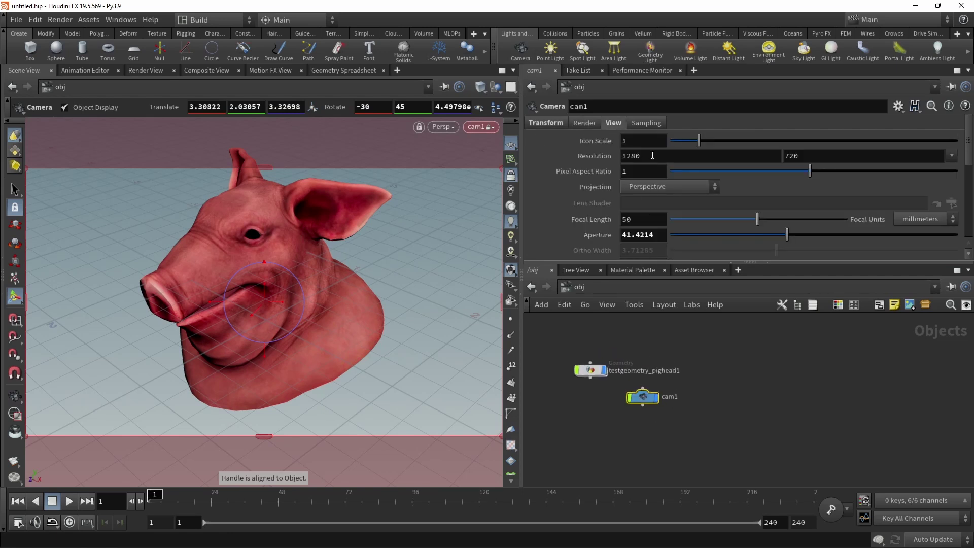
left_click_drag(653, 156, 557, 151)
type("512")
key("Tab")
type("512")
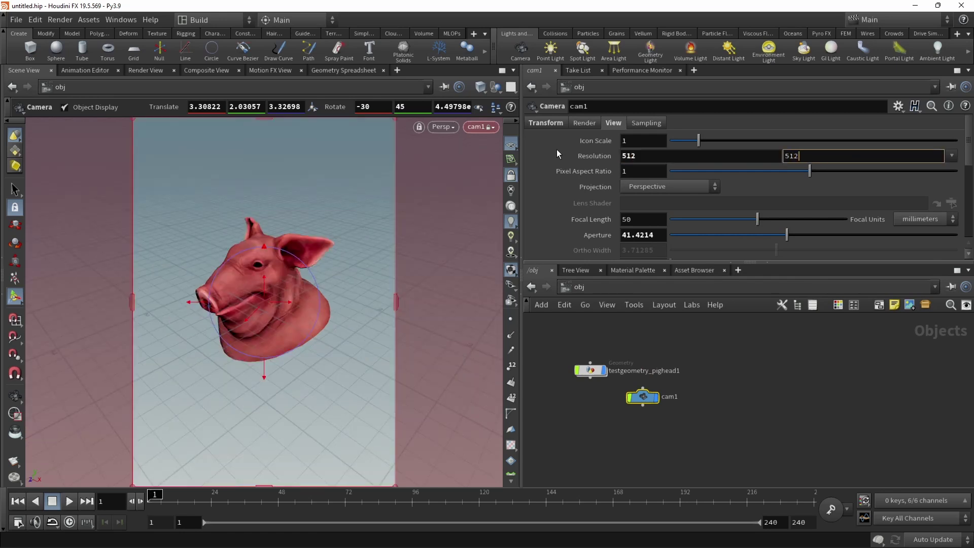
key("Return")
left_click_drag(645, 399, 593, 404)
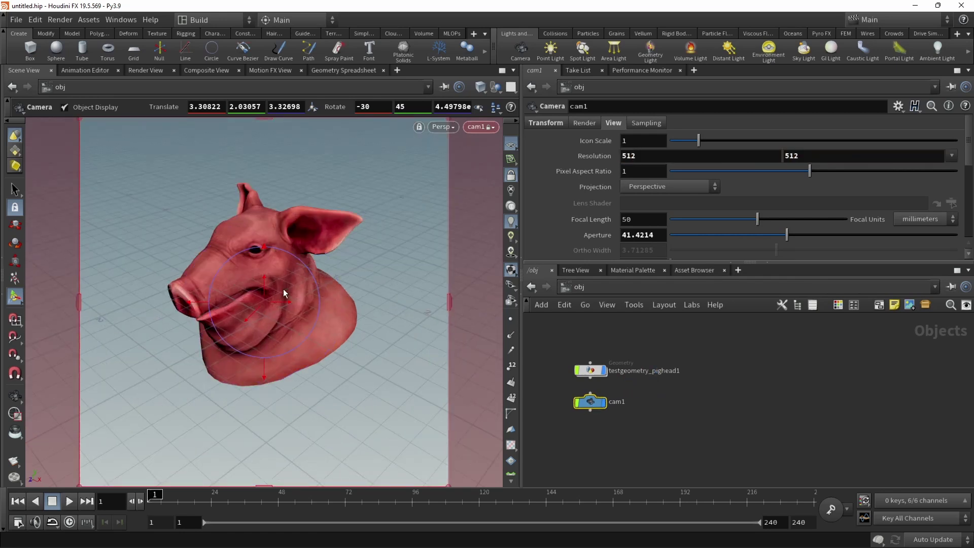
Reframe the pig head closer through the camera and unlock the camera from the view
right_click_drag(249, 304, 285, 302, "alt")
mouse_move(286, 303)
left_mouse_down()
mouse_move(307, 285)
mouse_move(279, 290)
left_mouse_up()
key("Return")
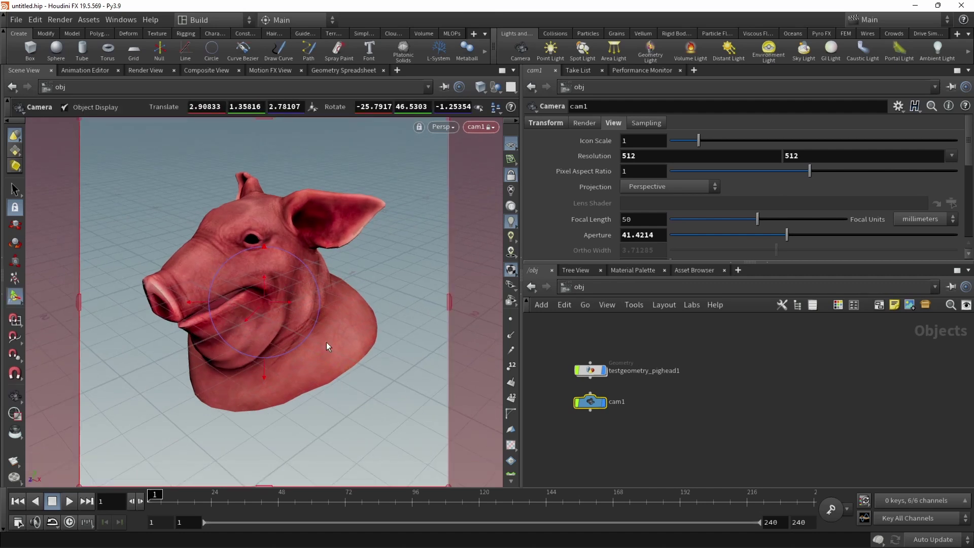
left_click(511, 175)
left_click(759, 400)
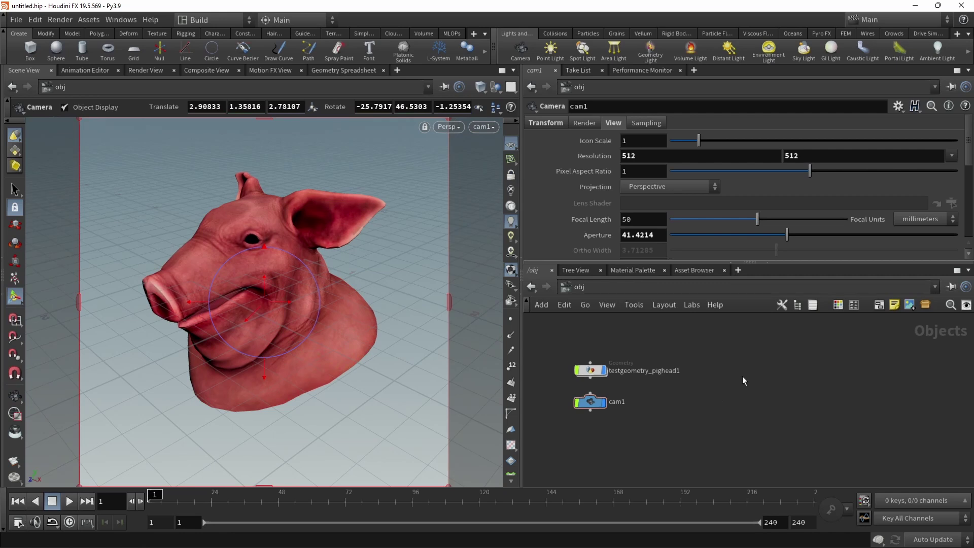
Add an empty Geometry object, go inside it, and enlarge the network editor area
key("Tab")
type("geo")
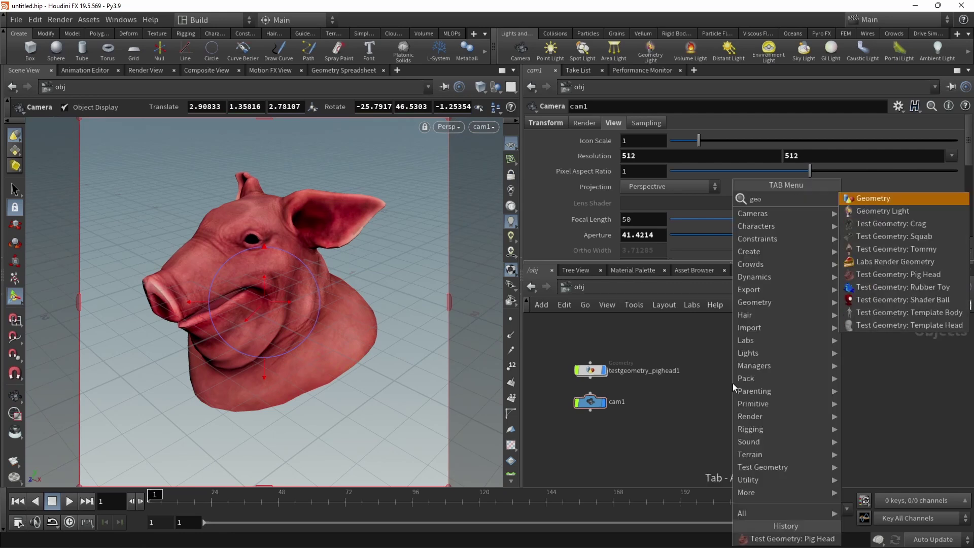
key("Return")
key("Return")
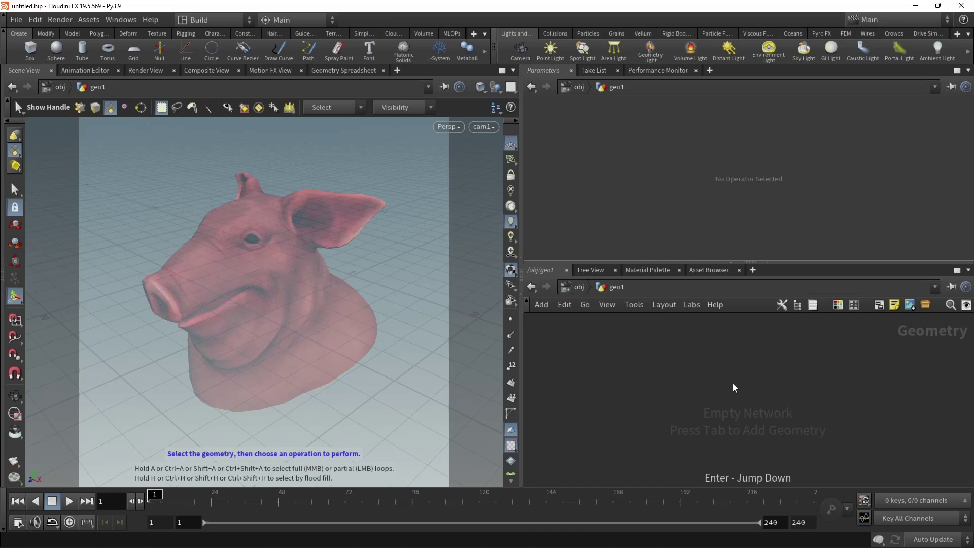
left_click_drag(596, 262, 596, 220)
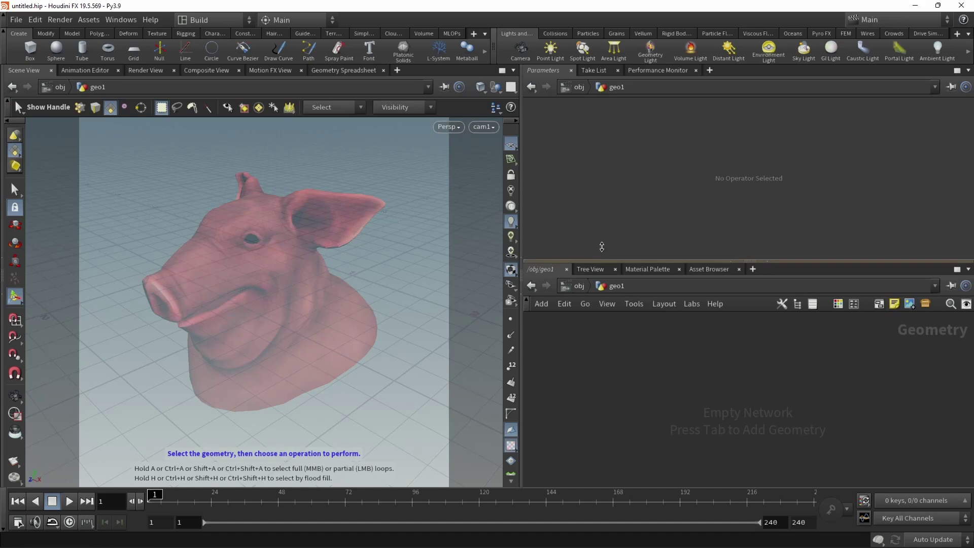
Add an MLOPs SD Prompt Create node to the geometry network
key("Tab")
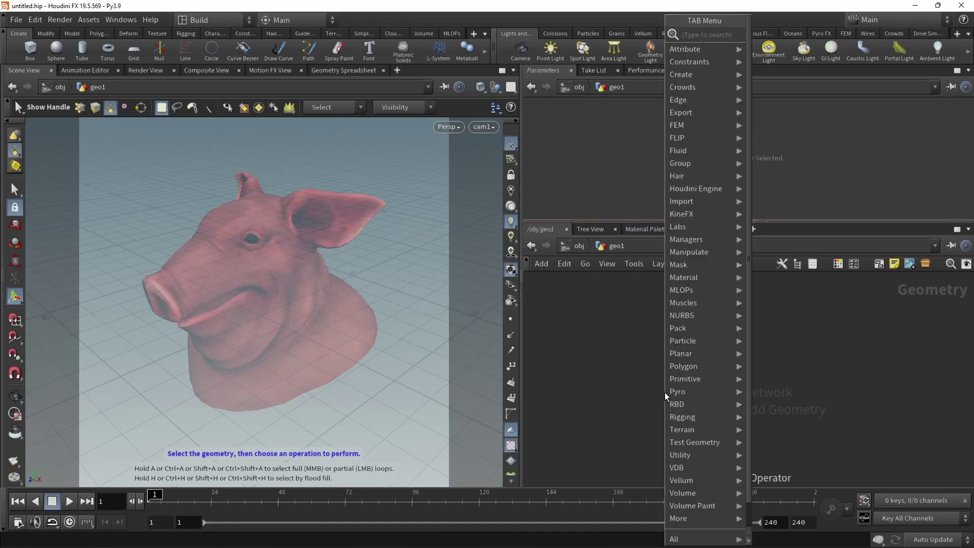
type("prom")
key("Down")
key("Down")
key("Return")
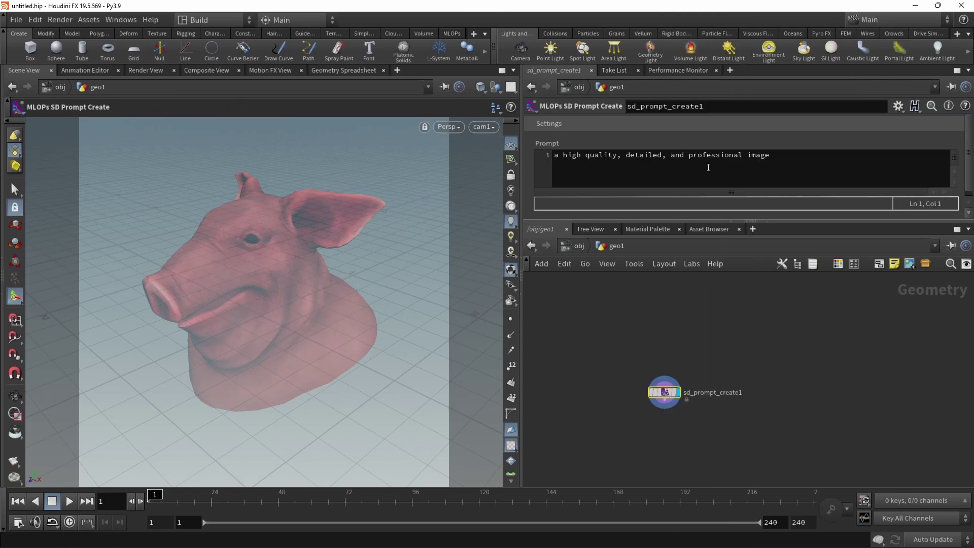
Extend the prompt to read "a high-quality, detailed, and professional image of a pig"
left_click(812, 163)
type("of a p")
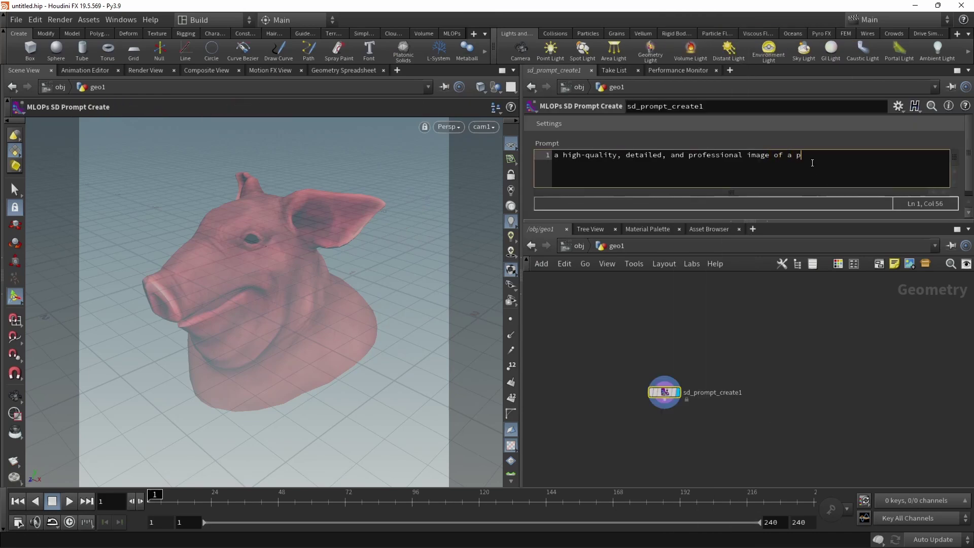
type("ig")
Add an MLOPs SD Tokenizer after the prompt node and an MLOPs SD Text Encoder connected after it
middle_click_drag(682, 414, 687, 372)
scroll(689, 379, "up", 1)
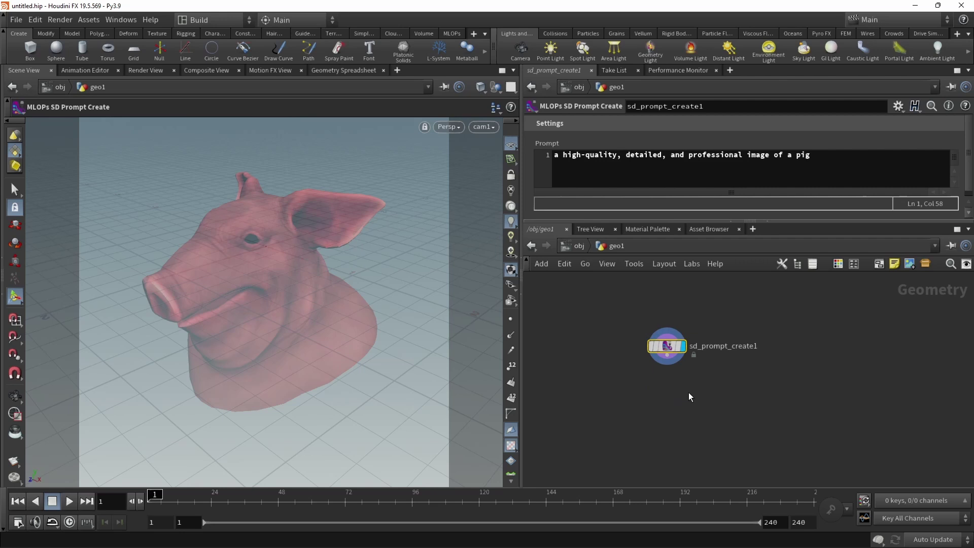
key("Tab")
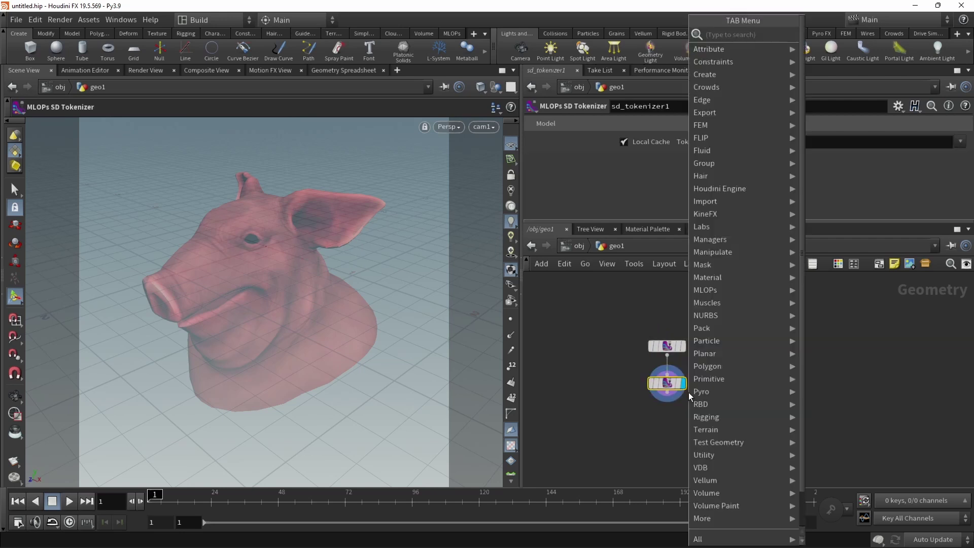
type("text")
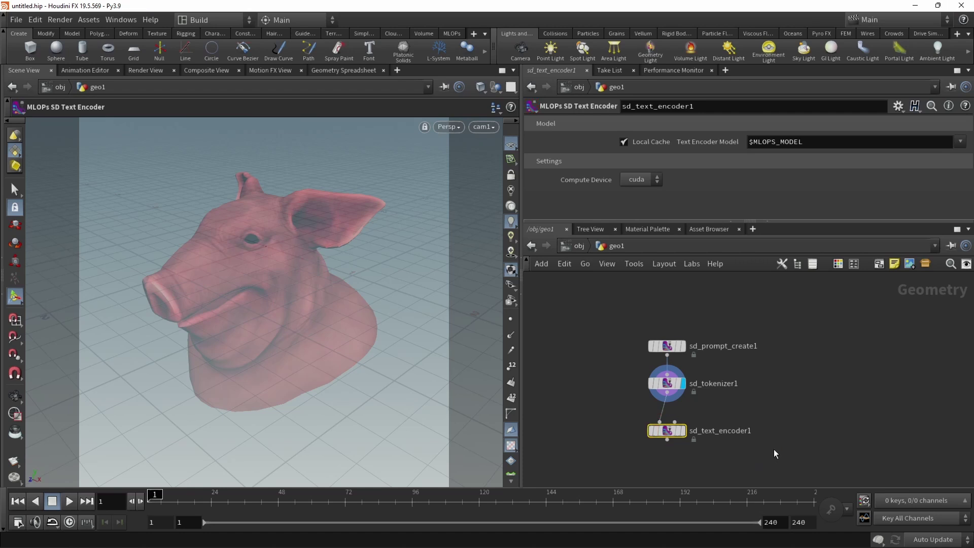
Add an MLOPs SD Latent Noise Generate node beside the text encoder
key("Tab")
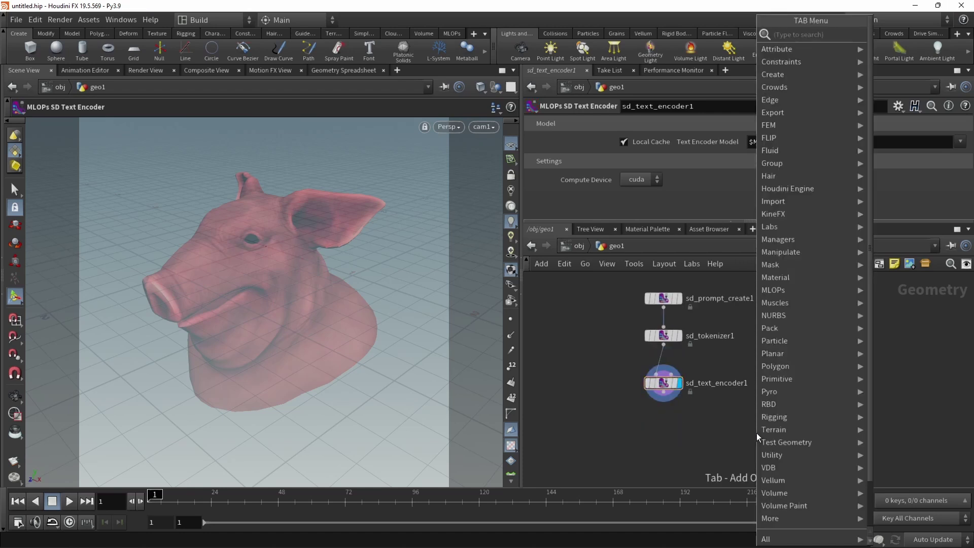
type("late")
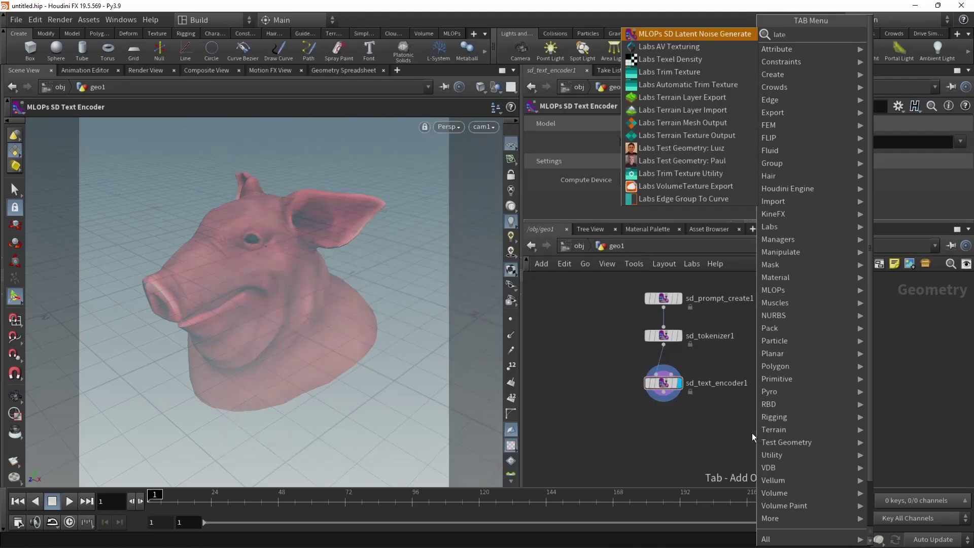
left_click(718, 33)
left_click(807, 376)
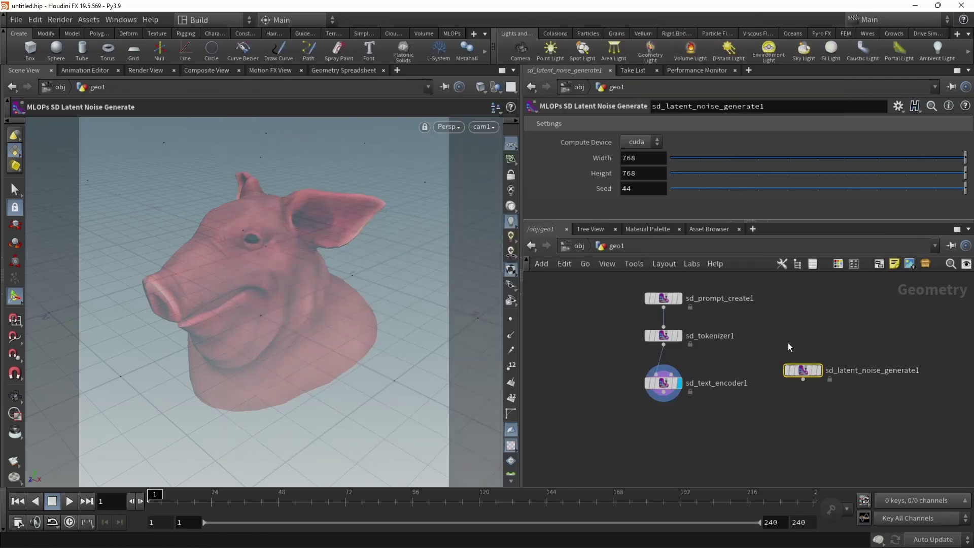
Set the latent noise width and height to 512 each
double_click(648, 158)
type("512")
key("Tab")
type("512")
Add an MLOPs SD Scheduler node below the text encoder and latent noise nodes
key("Tab")
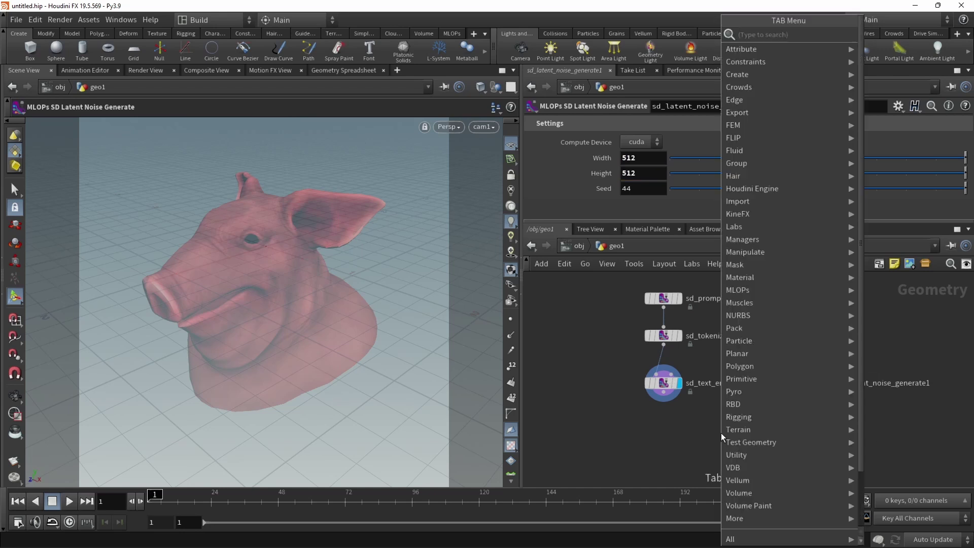
type("sch")
key("Return")
left_click(721, 434)
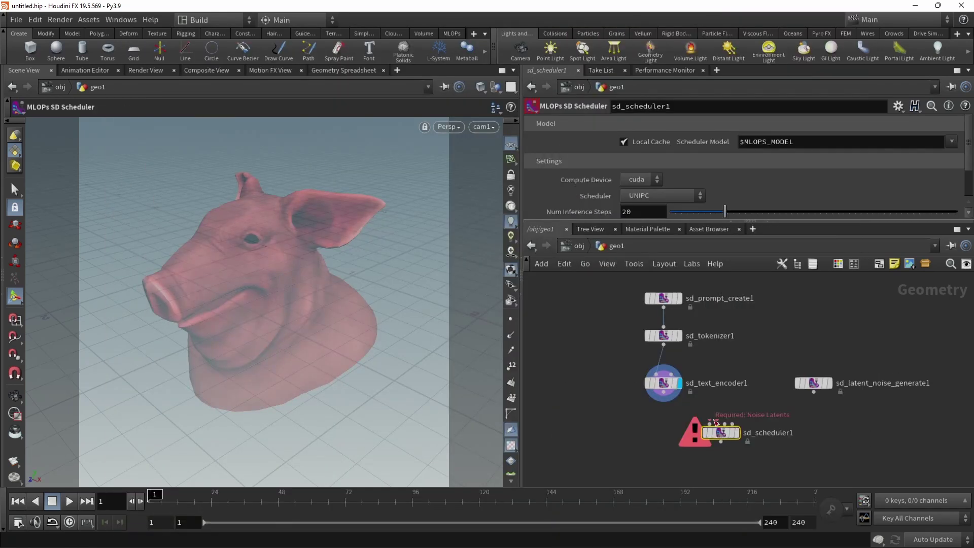
Connect the text encoder to the scheduler's first input and the latent noise to its Noise Latents input
left_click(664, 393)
left_click(711, 424)
left_click(717, 424)
left_click(817, 400)
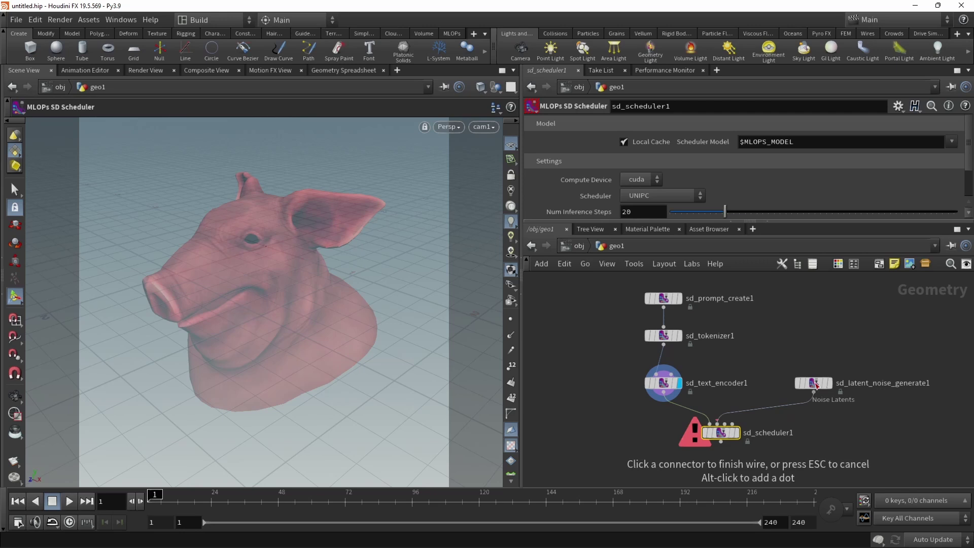
Set the latent noise seed to the expression 4443 + $FF
left_click(814, 384)
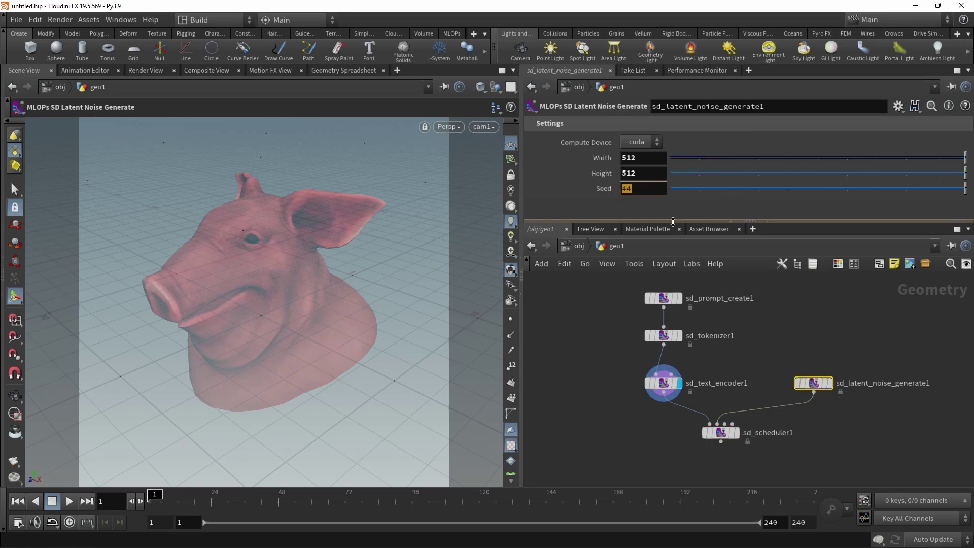
type("4443 + ")
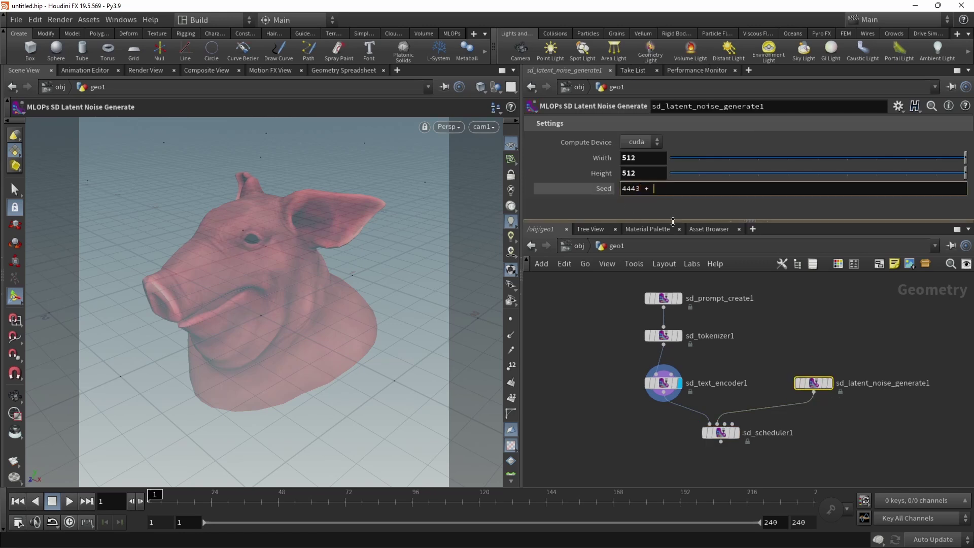
type("$FF")
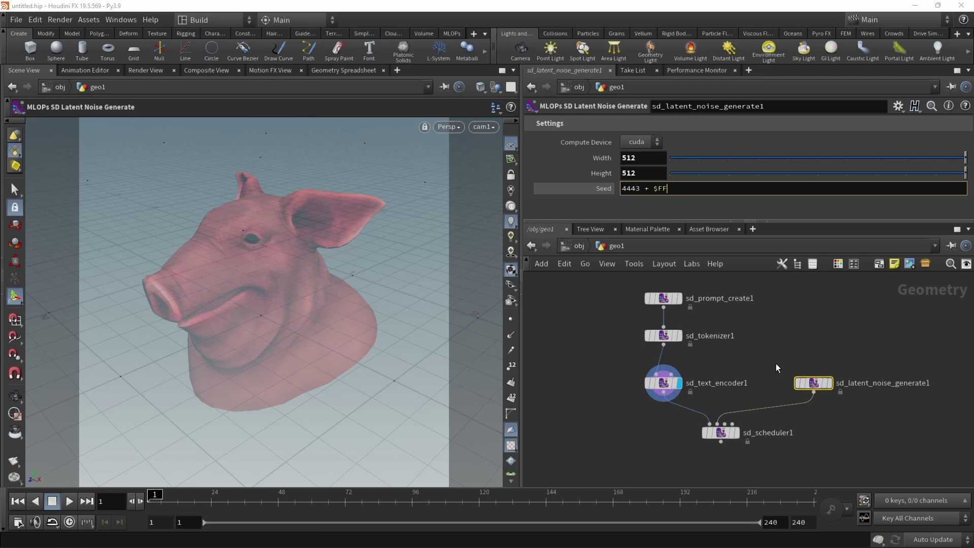
key("Return")
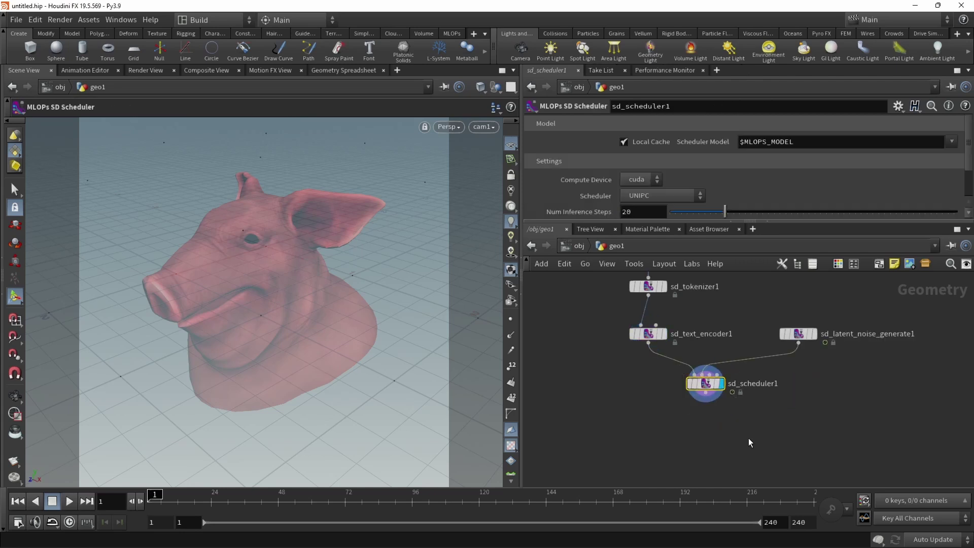
Add an MLOPs SD Solver, connect the scheduler's output to its first input, and place it lower in the network
key("Tab")
type("solver")
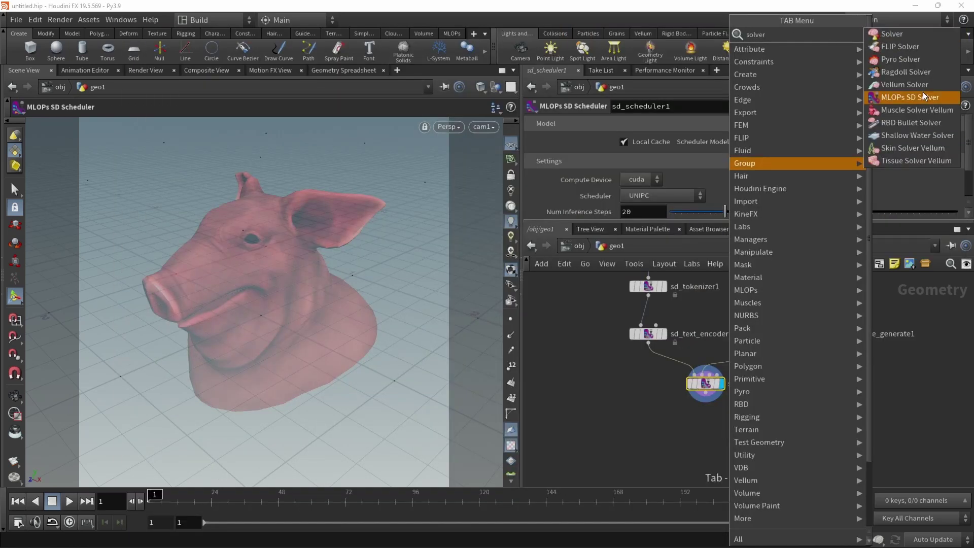
left_click(927, 96)
left_click(722, 440)
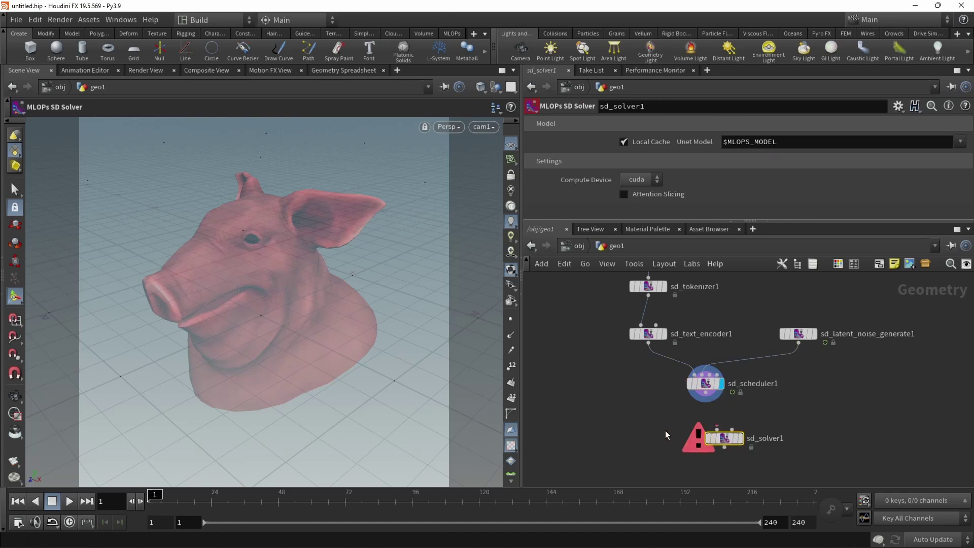
left_click(705, 402)
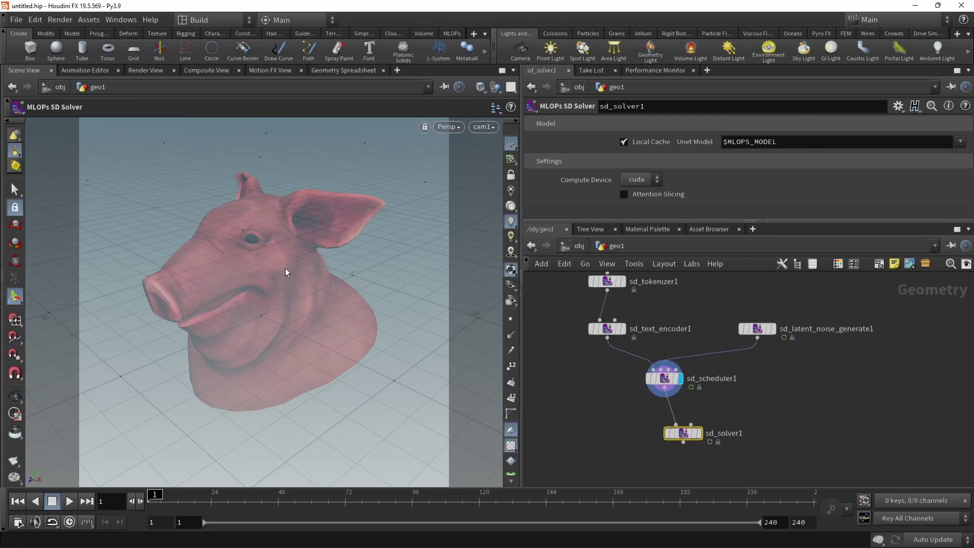
left_click_drag(693, 434, 711, 454)
middle_click_drag(842, 426, 810, 436)
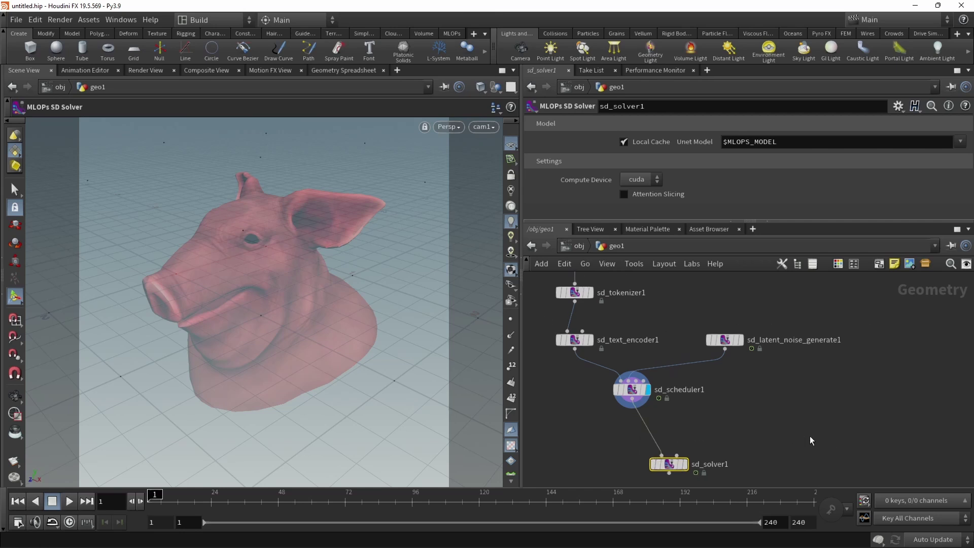
Add an MLOPs Camera to Points node to the network beside the latent noise node
left_click(800, 421)
key("Tab")
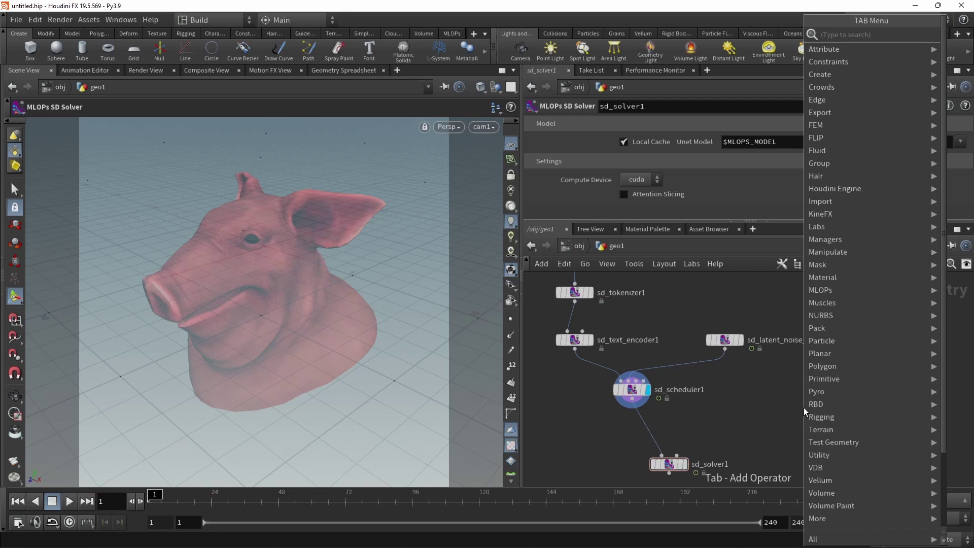
left_click(845, 297)
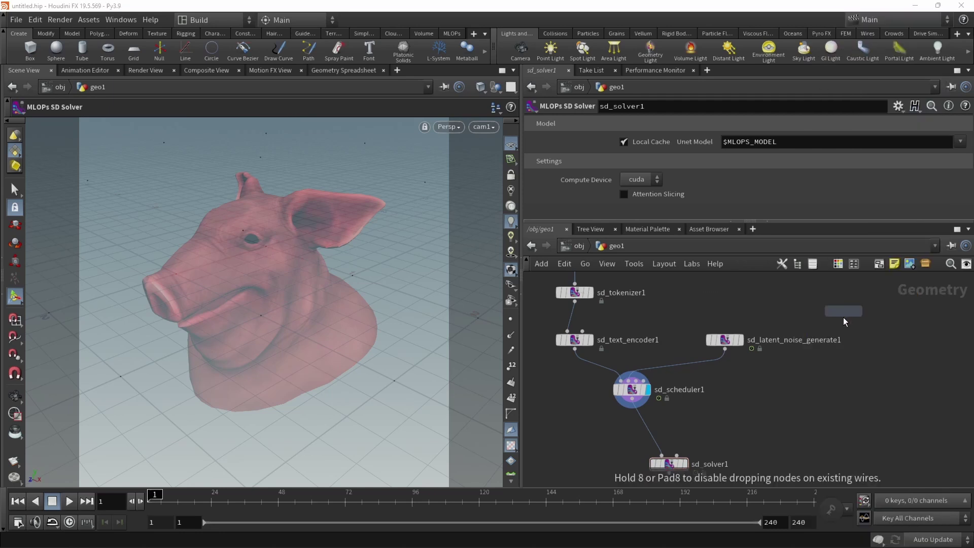
left_click(901, 356)
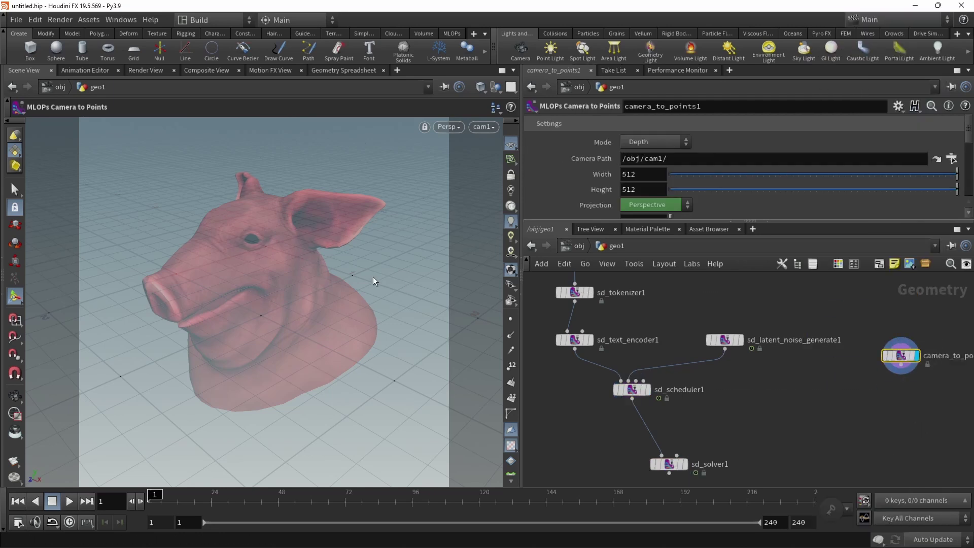
Set Object 1 of the camera-to-points node to /obj/testgeometry_pighead1 and inspect the depth points in perspective outside the camera
key("space+g")
left_click_drag(281, 258, 485, 363)
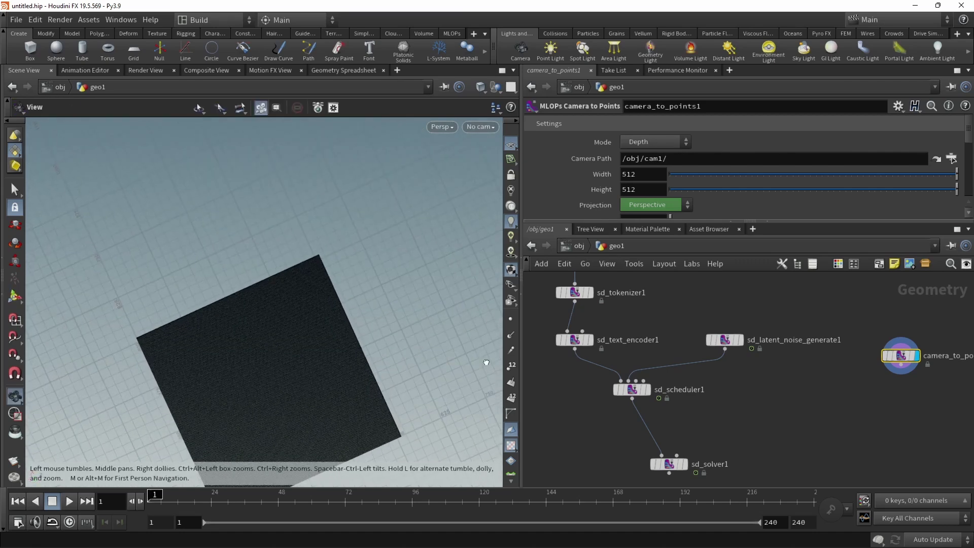
middle_click_drag(486, 363, 520, 285)
left_click_drag(754, 222, 761, 340)
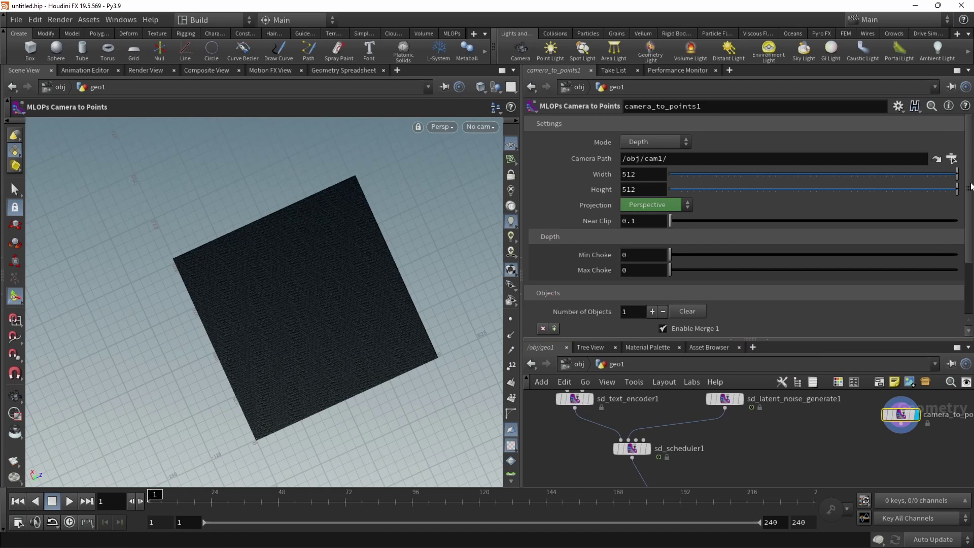
scroll(966, 234, "down", 3)
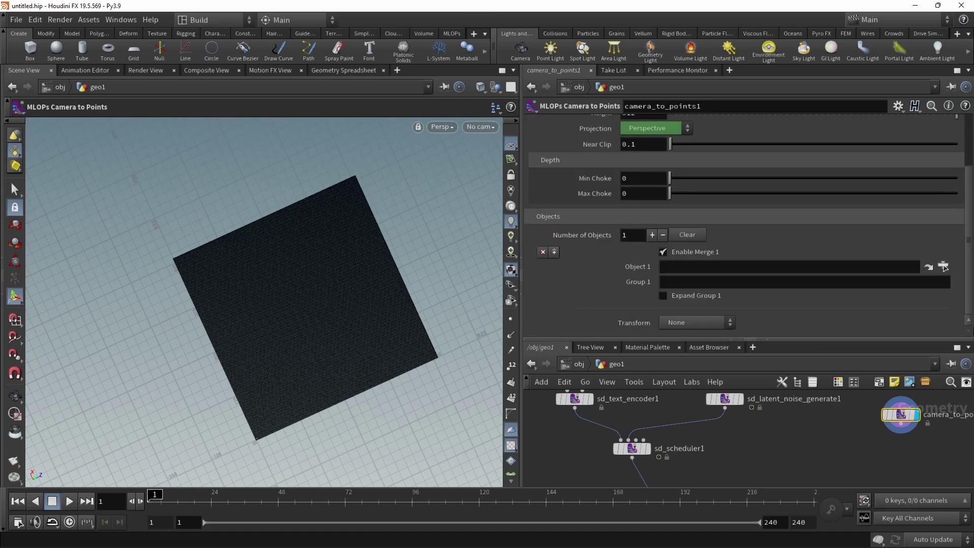
left_click(943, 267)
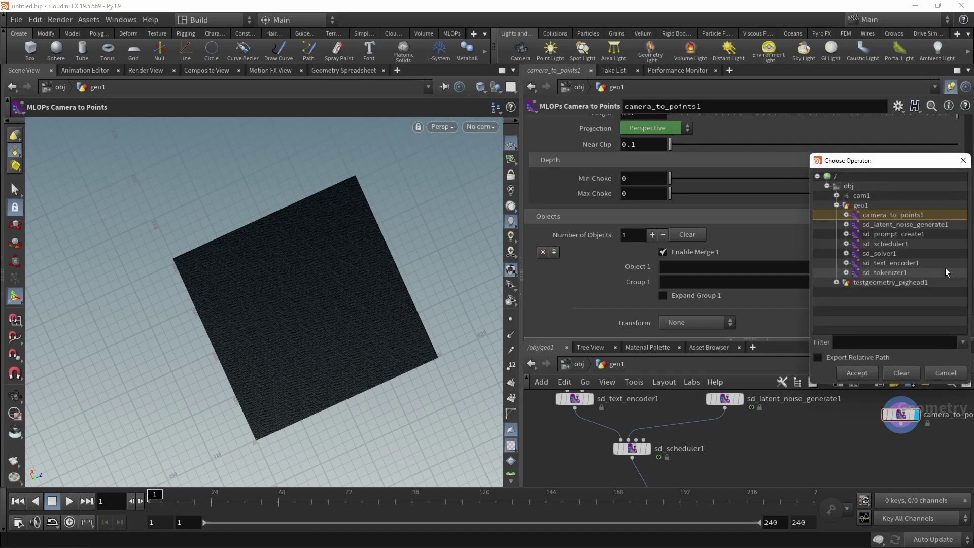
left_click(901, 286)
left_click(872, 373)
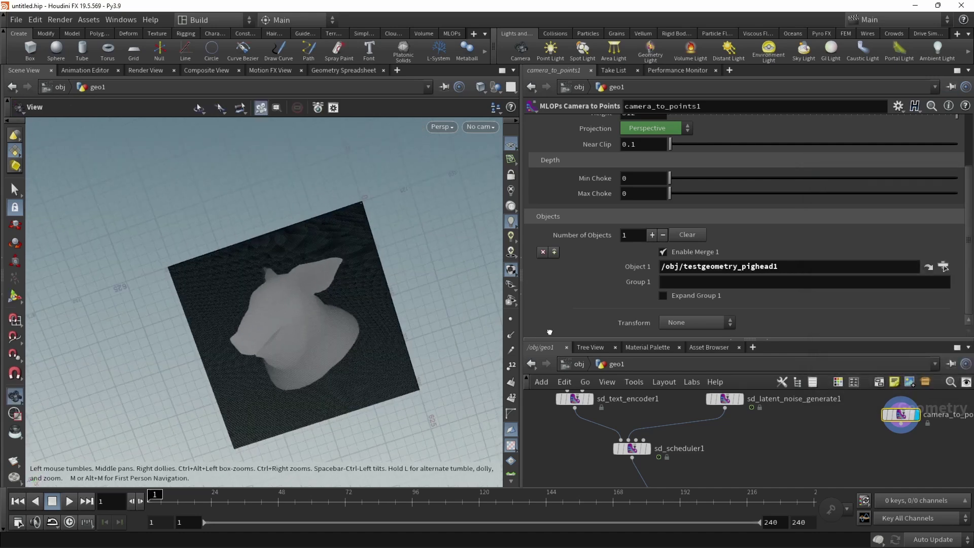
left_click_drag(564, 316, 538, 313, "alt")
scroll(439, 310, "up", 5)
middle_click_drag(412, 338, 418, 311, "alt")
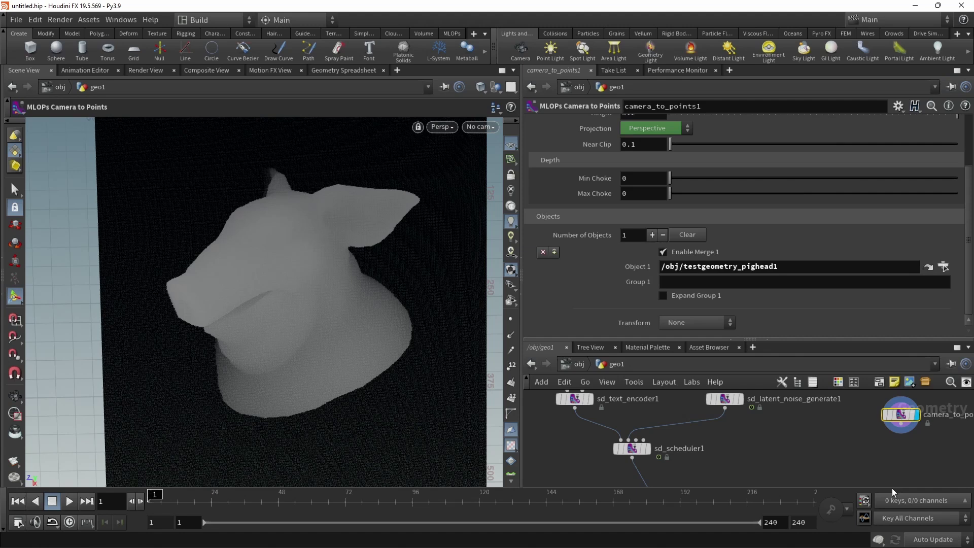
Add an MLOPs SD ControlNet Create node below the camera-to-points node and set its ControlNet model to lllyasviel/sd-controlnet-depth
middle_click_drag(836, 446, 837, 406)
scroll(837, 406, "down", 3)
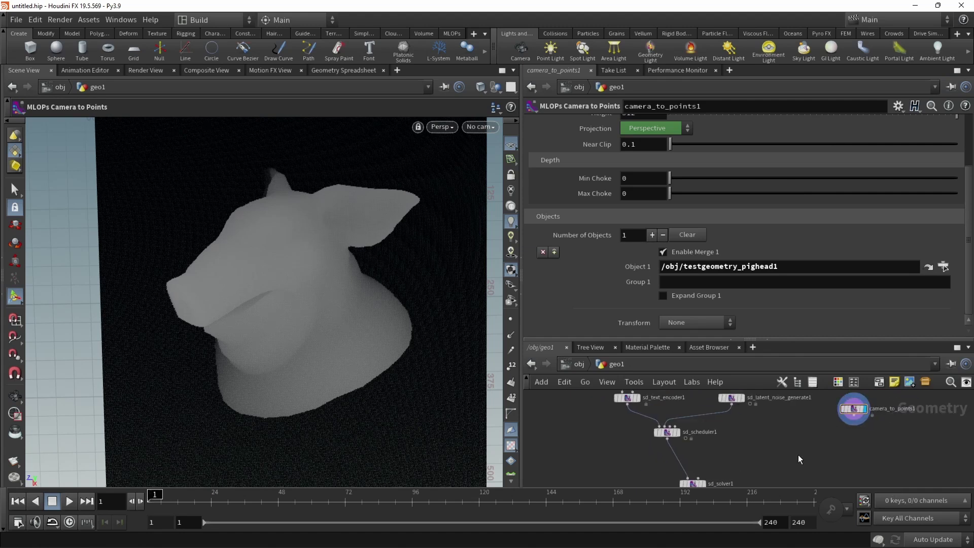
key("Tab")
type("contr")
left_click(726, 71)
left_click(857, 455)
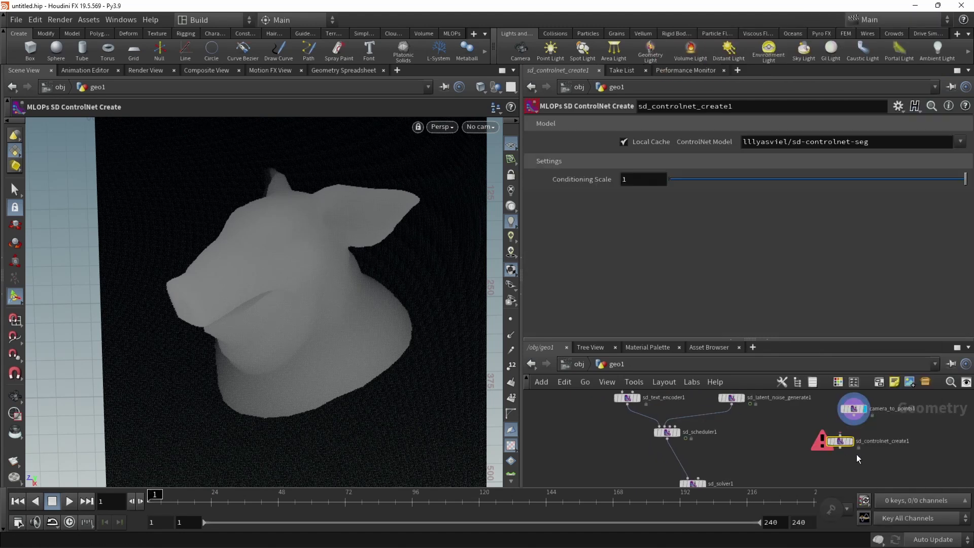
left_click(960, 143)
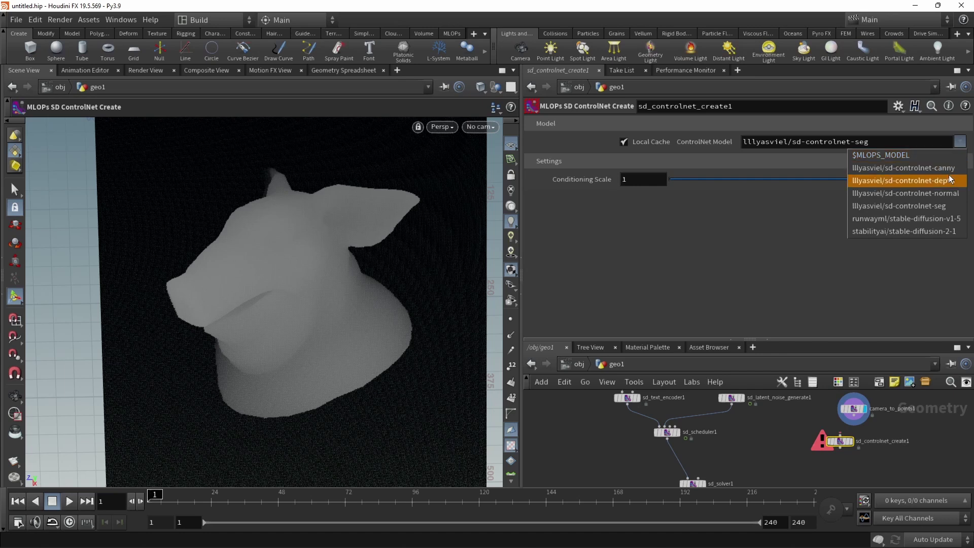
left_click(903, 181)
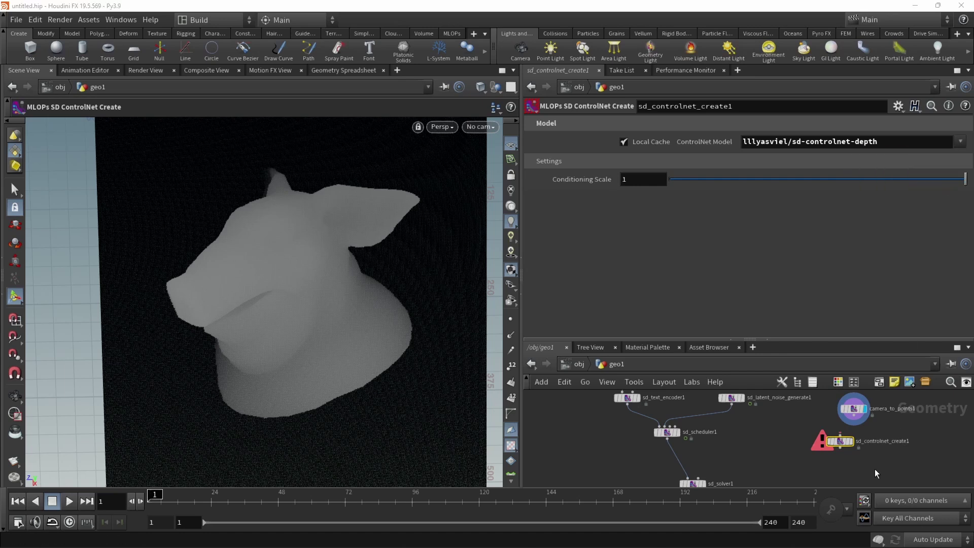
Connect the camera-to-points output to the ControlNet node and the ControlNet output to the solver's second input
scroll(860, 447, "up", 2)
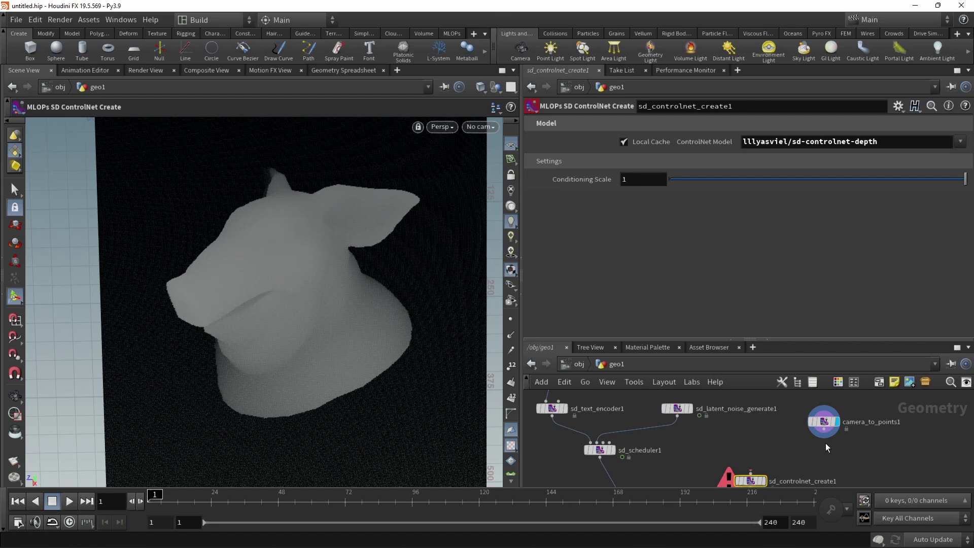
left_click_drag(824, 431, 751, 473)
middle_click_drag(835, 465, 842, 443)
middle_click_drag(772, 470, 784, 452)
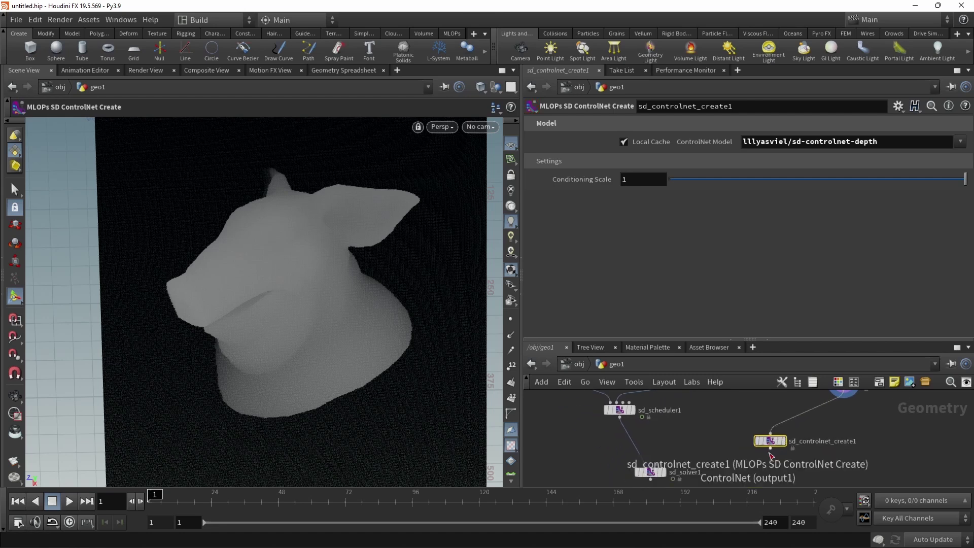
left_click(770, 449)
left_click(657, 465)
middle_click_drag(725, 483, 755, 438)
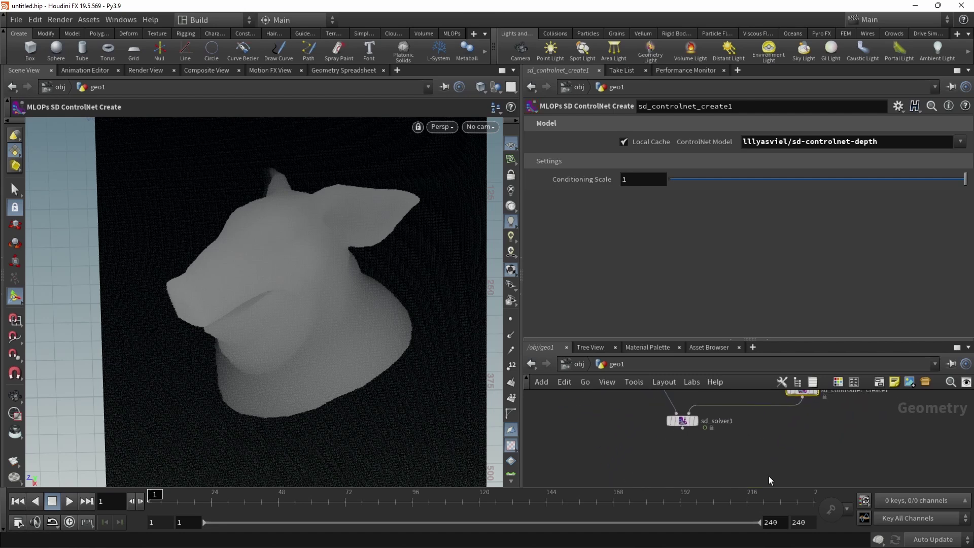
Add an MLOPs SD Image Decoder below the solver, fed by the solver's output
left_click_drag(628, 412, 699, 455)
key("Tab")
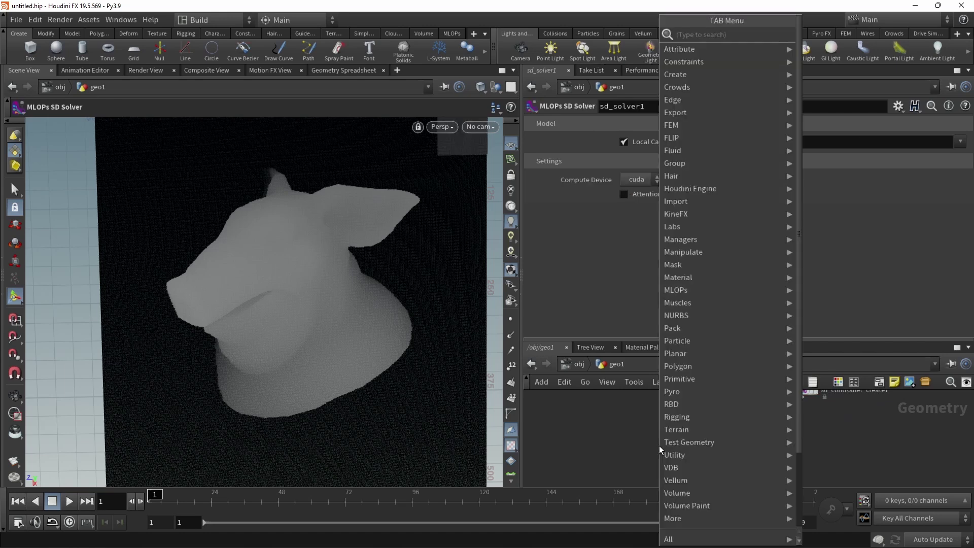
type("image")
key("Down")
key("Down")
key("Down")
key("Return")
key("Return")
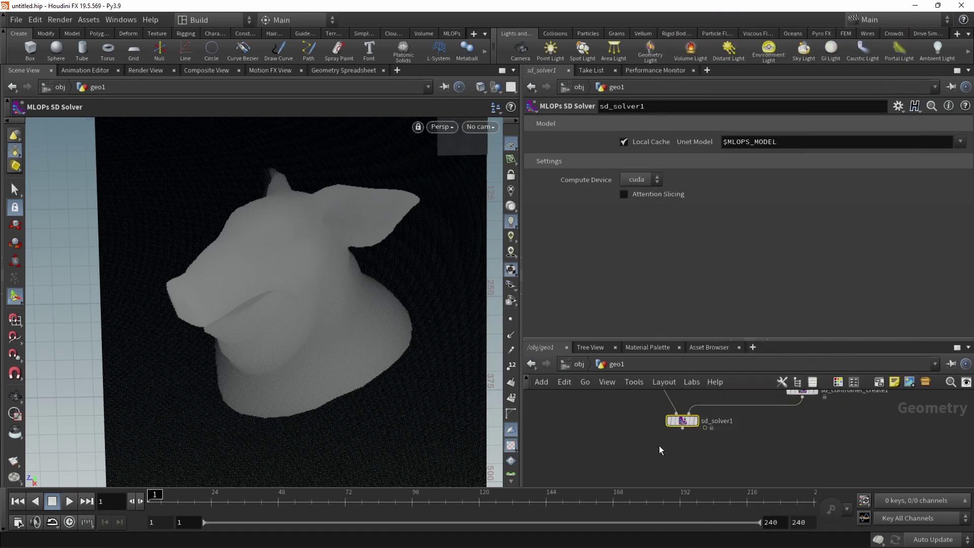
Display the image decoder's output in the viewport instead of the camera-to-points node
right_click_drag(372, 305, 302, 317, "alt")
left_click_drag(303, 318, 280, 324, "alt")
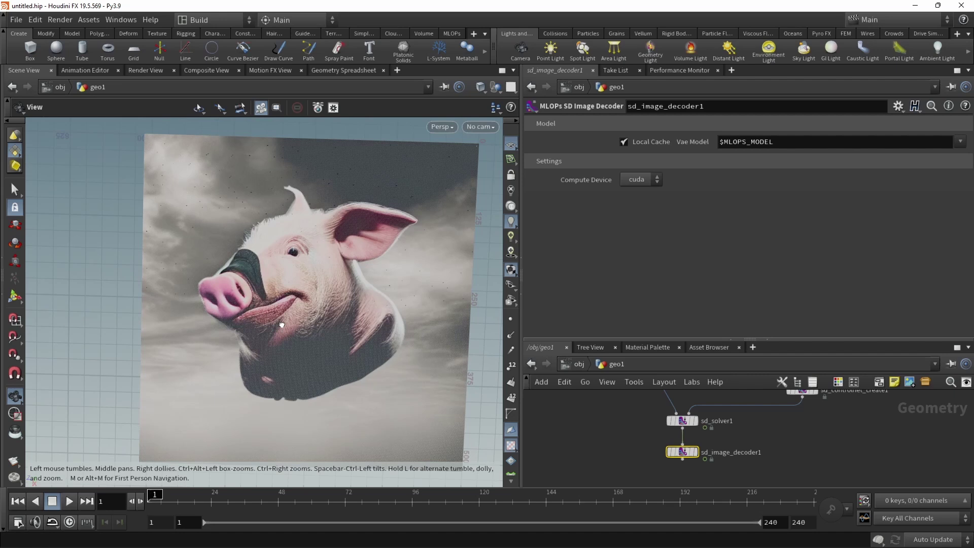
middle_click_drag(843, 408, 775, 499)
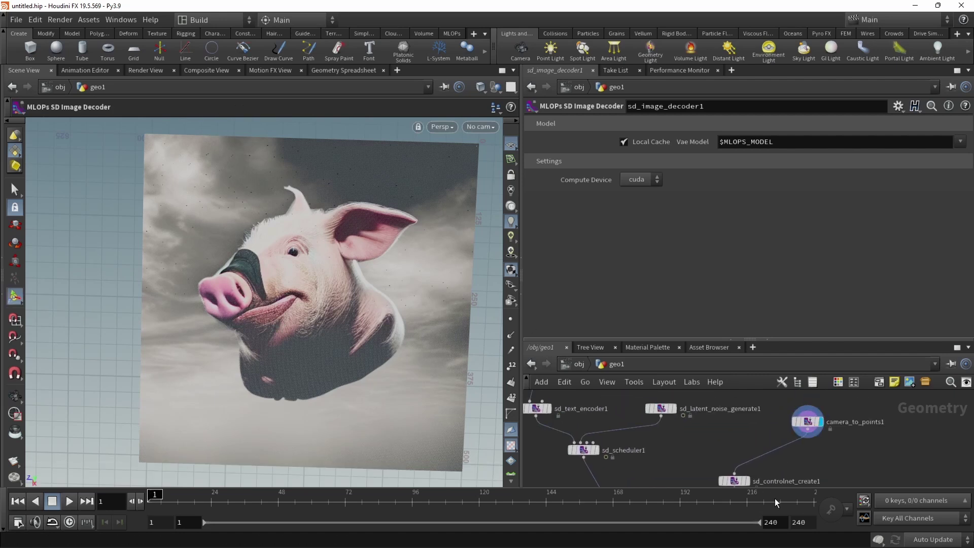
left_click(821, 429)
middle_click_drag(828, 455, 828, 350)
left_click(630, 438)
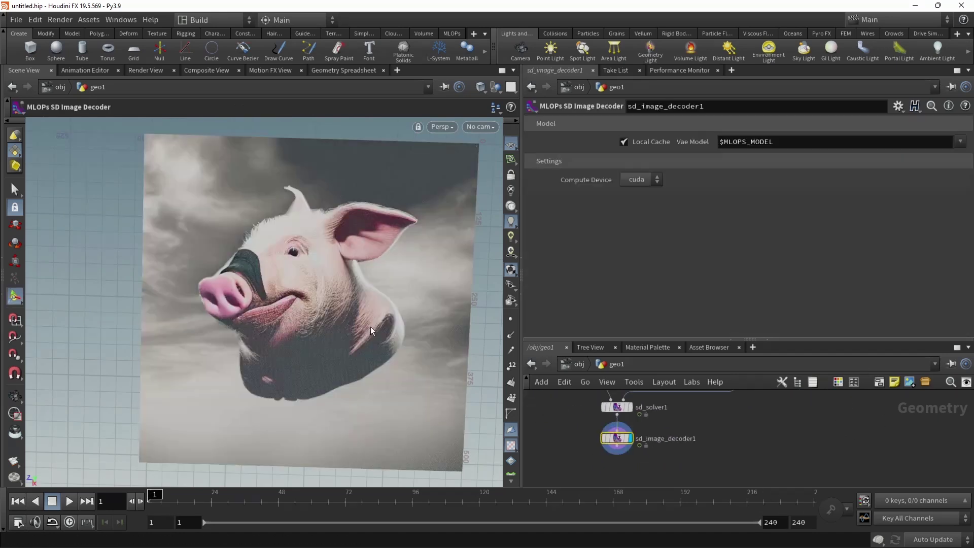
Align the ControlNet node directly under camera_to_points1, and center the solver and image decoder between the scheduler and ControlNet branches
scroll(732, 440, "down", 6)
middle_click_drag(750, 418, 726, 455)
scroll(726, 455, "up", 2)
left_click_drag(693, 340, 695, 232)
middle_click_drag(700, 440, 725, 394)
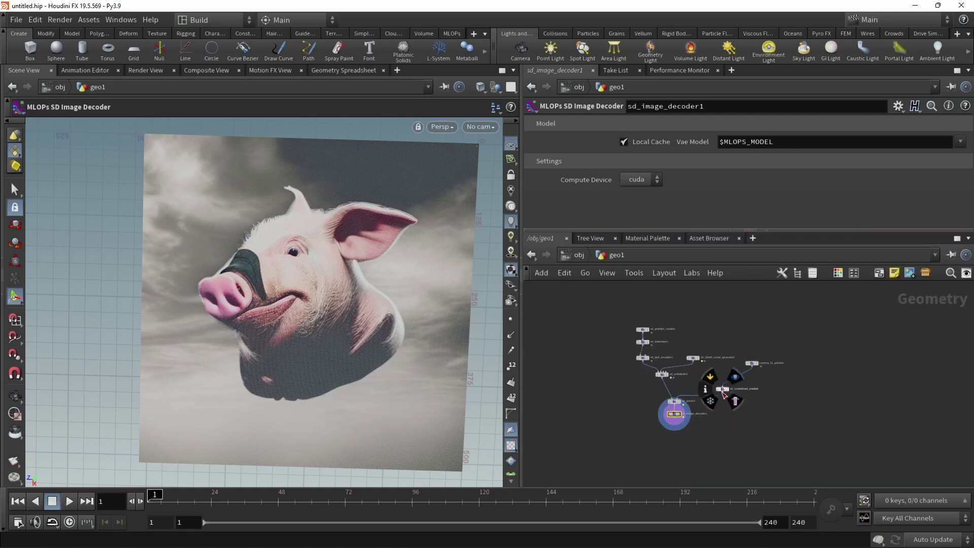
left_click_drag(729, 390, 751, 376)
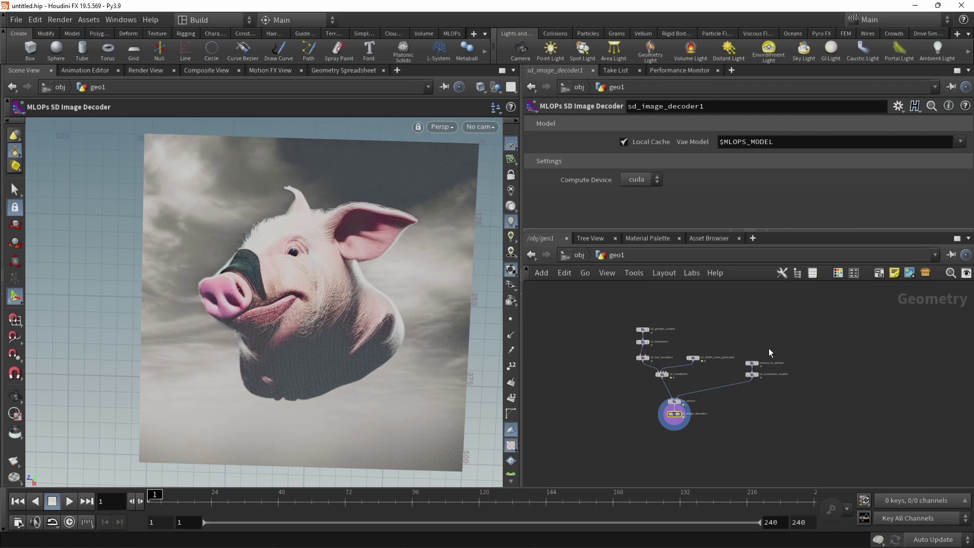
left_click(675, 402, "shift")
Add a second MLOPs SD Prompt Create node with an MLOPs SD Tokenizer connected below it, beside the existing prompt chain
scroll(755, 360, "up", 6)
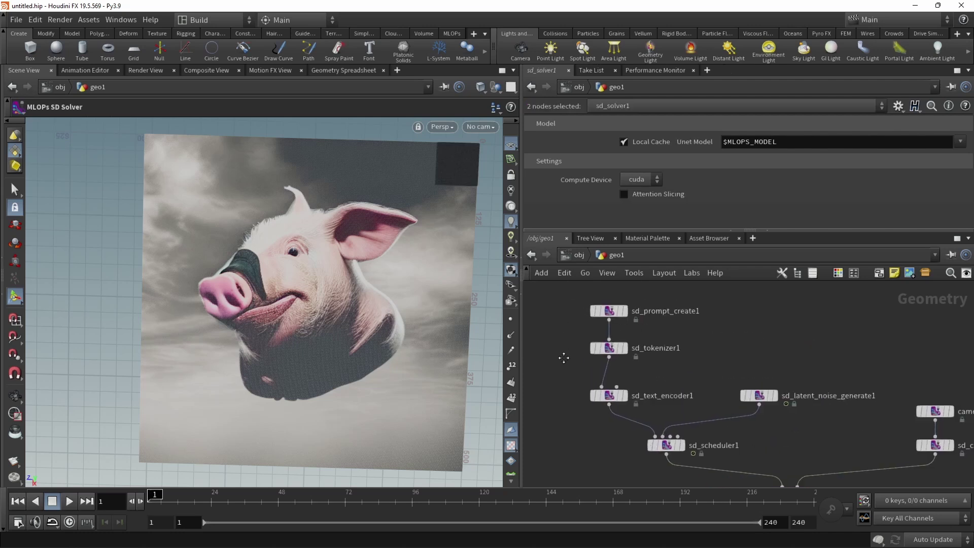
key("Tab")
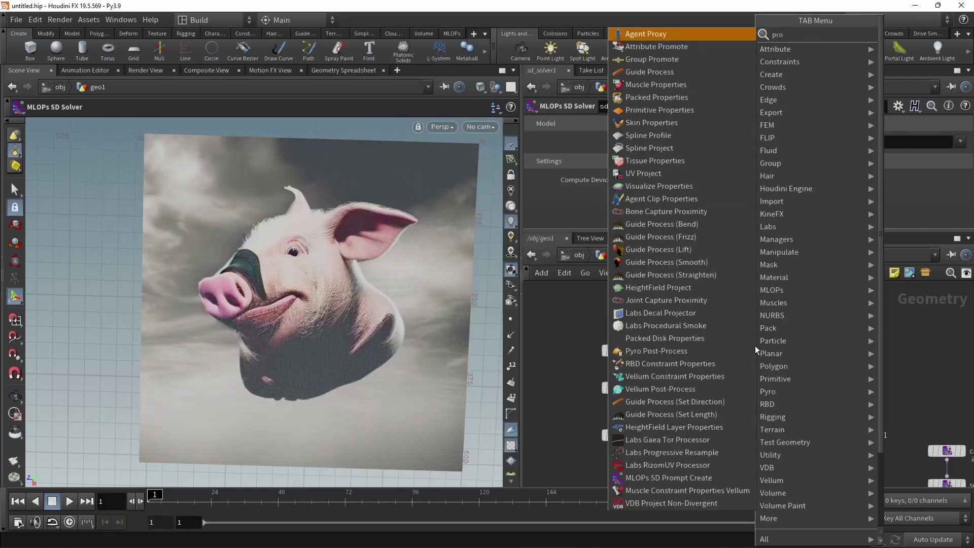
type("prompt")
key("Return")
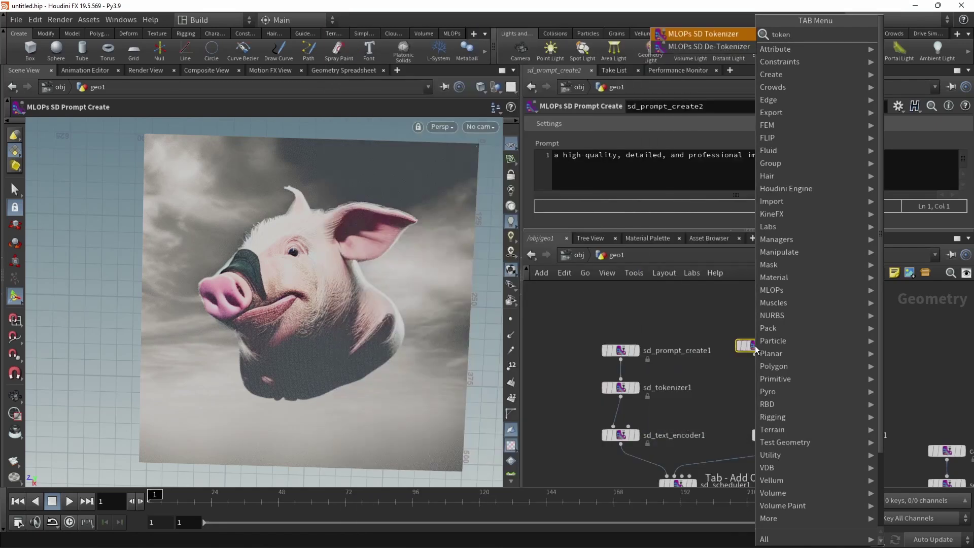
left_click(756, 346)
left_click(756, 347)
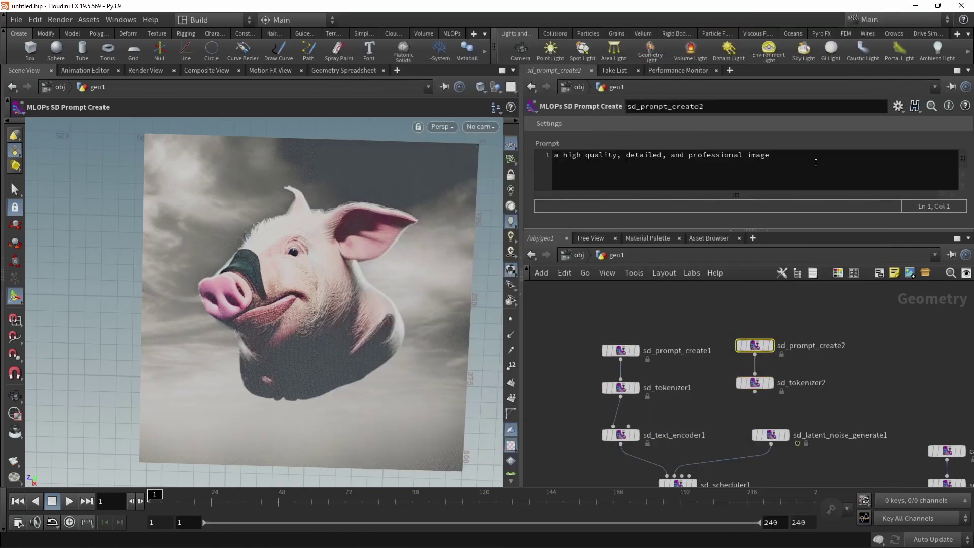
Set the second prompt to "ugly, bad, mangled, cheap, low detail" and connect its tokenizer to the text encoder's second input
left_click_drag(816, 162, 537, 167)
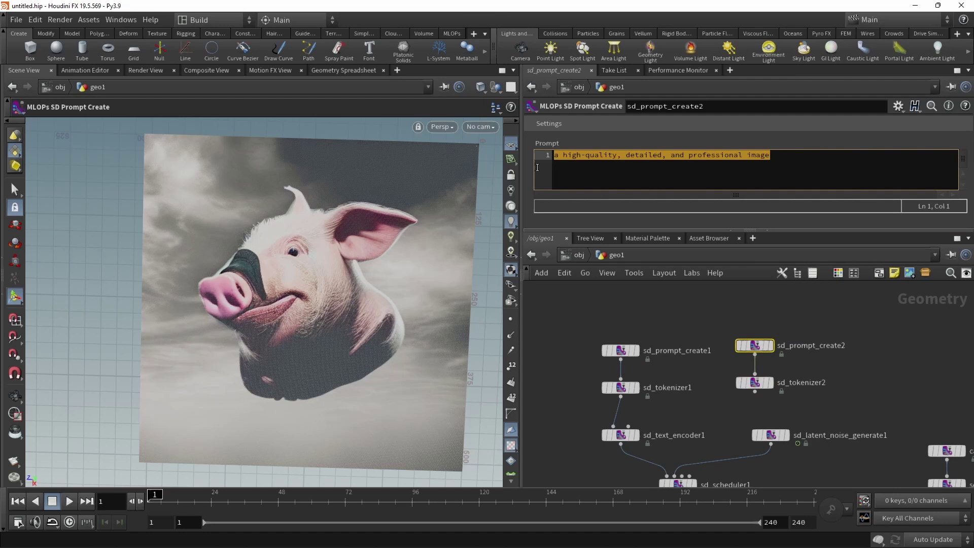
type("ugly, bad, ")
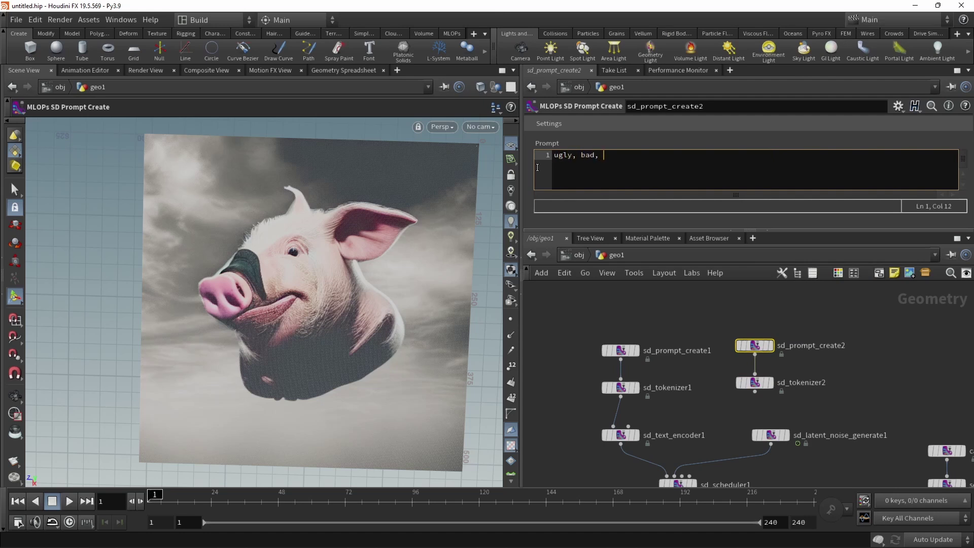
type("mangled, cheap, low detail")
left_click(755, 392)
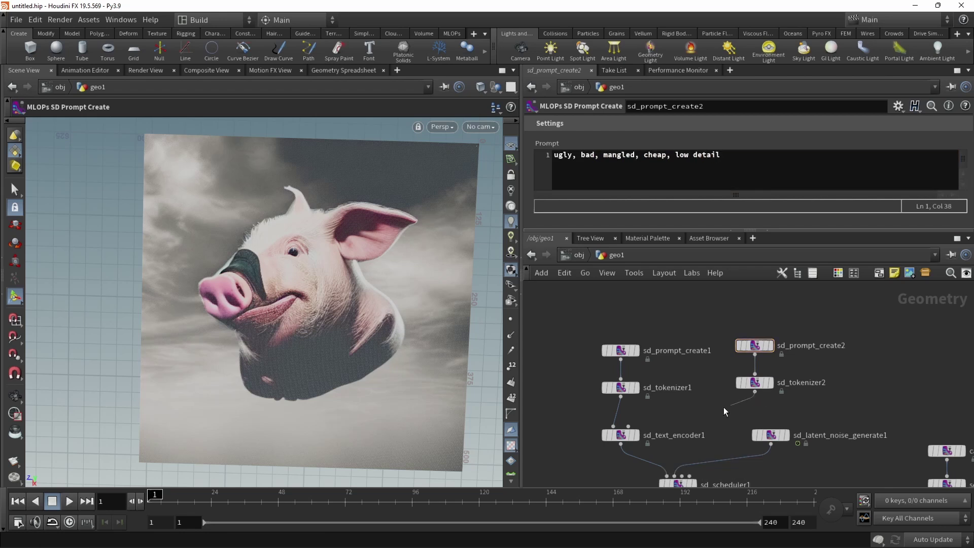
left_click(636, 435)
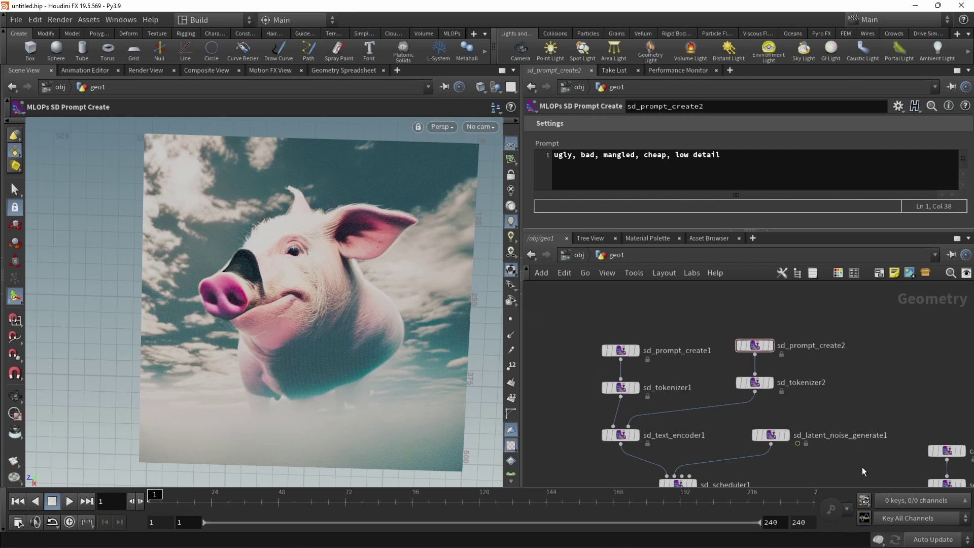
Move the image decoder lower beneath the solver and add a Cache node in the empty space beside them
middle_click_drag(861, 467, 776, 303)
left_click_drag(772, 403, 772, 435)
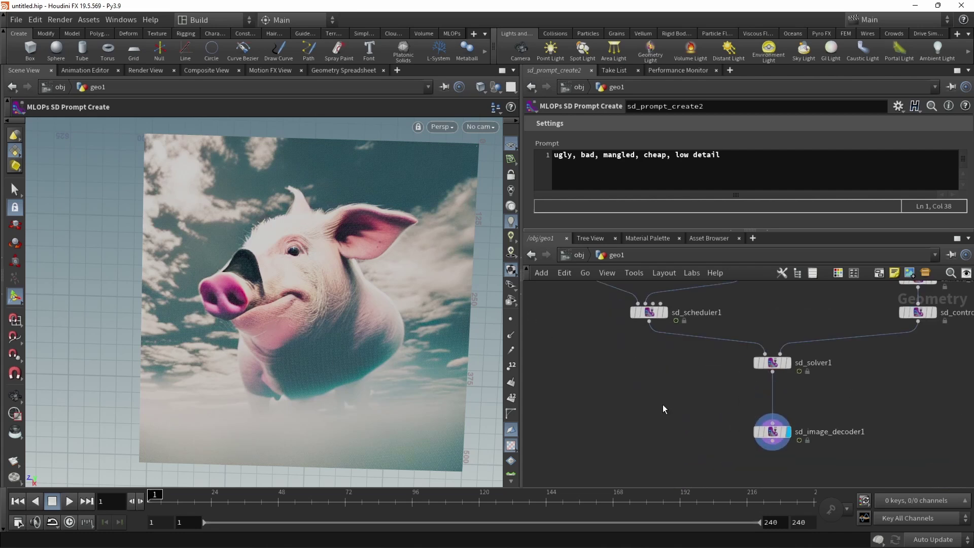
key("Tab")
type("cache")
key("Return")
left_click(658, 399)
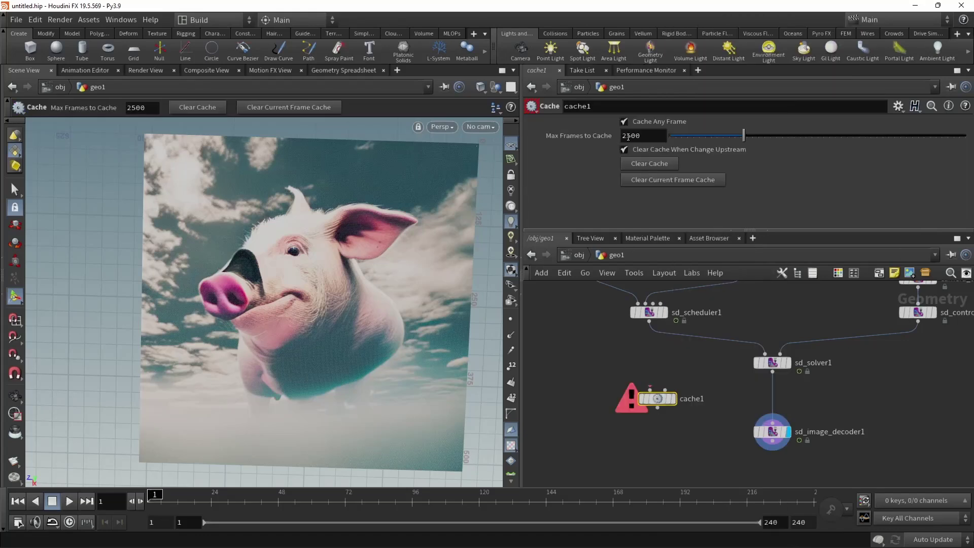
Set the Cache node's Max Frames to Cache to 8000 and insert it between the solver and the image decoder
left_click_drag(633, 136, 612, 138)
type("80")
key("Return")
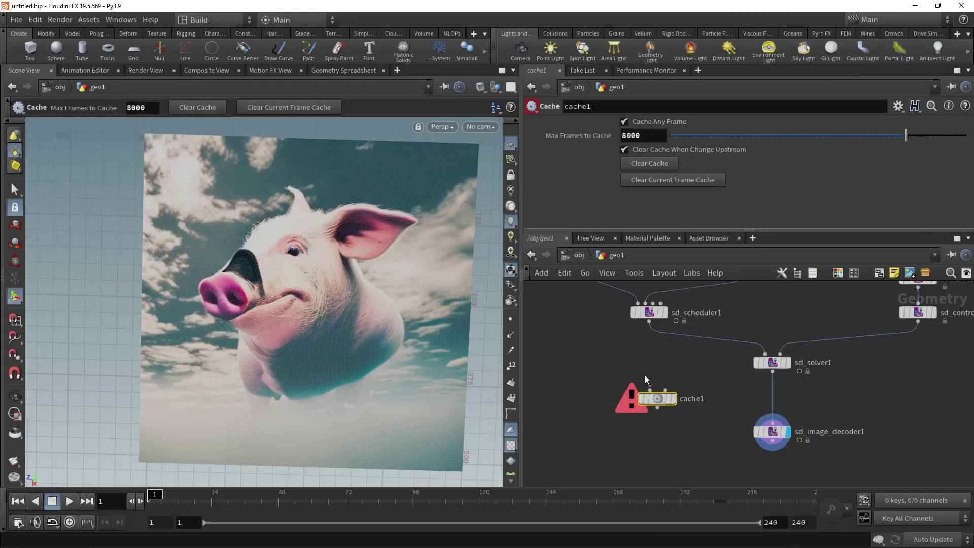
left_click_drag(658, 398, 772, 400)
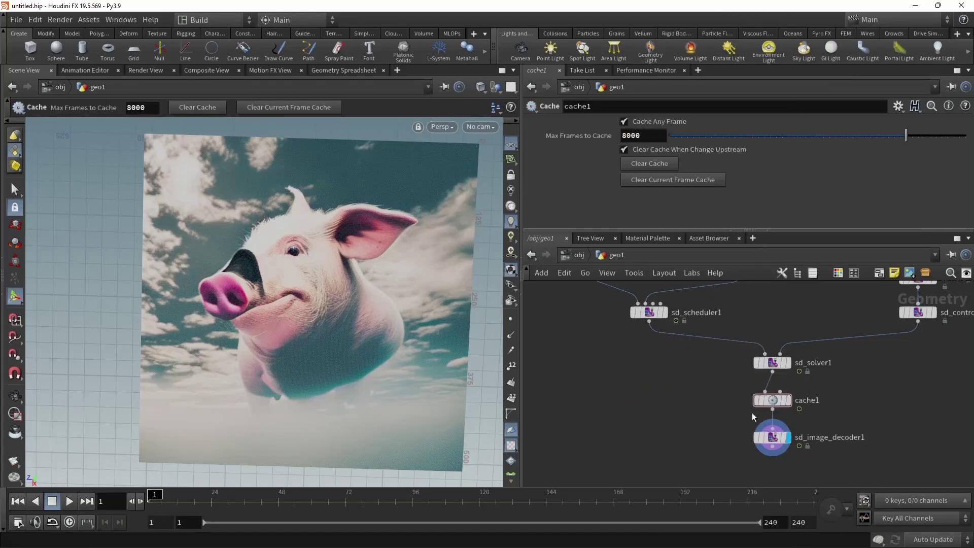
Play the timeline to cache generated pig images, and add a COP2 Network node beside the image decoder in geo1
left_click(69, 502)
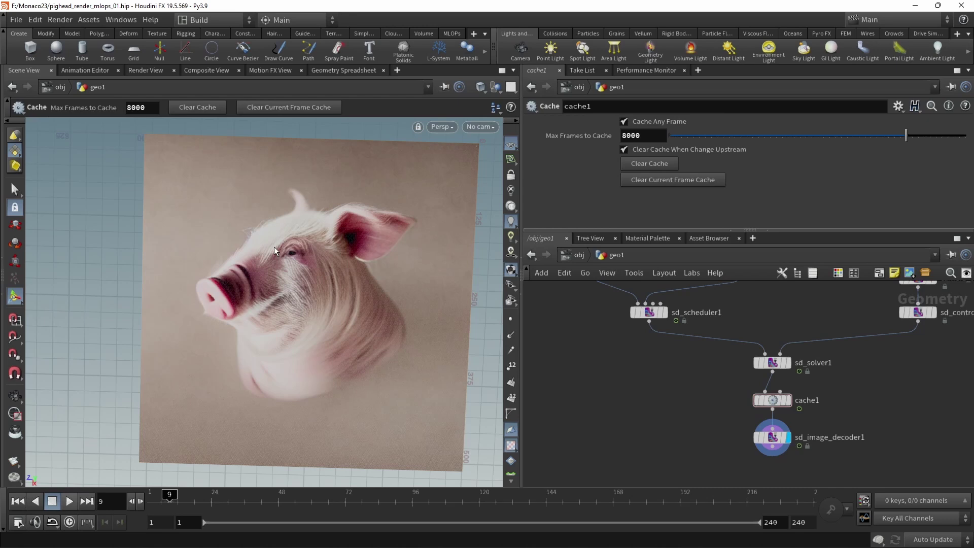
key("Tab")
type("cop")
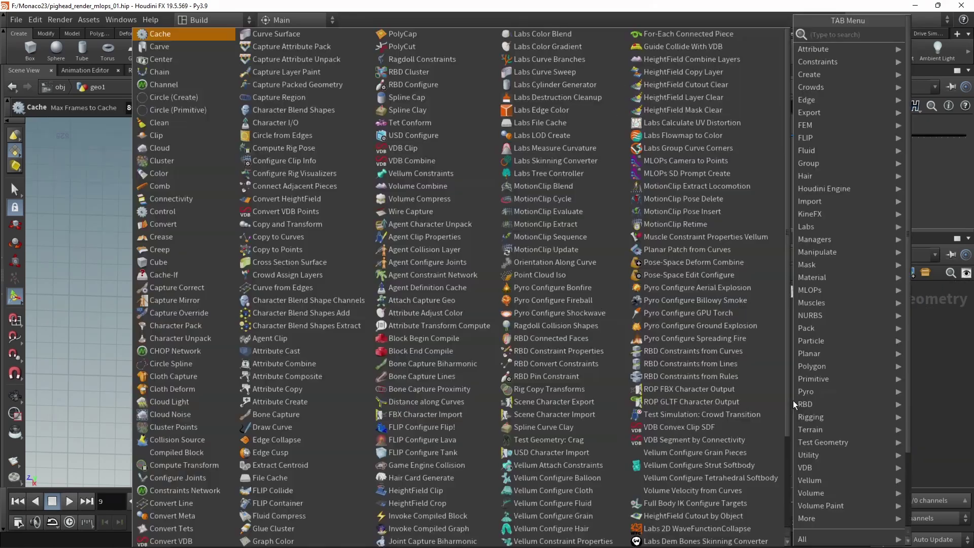
key("Return")
key("Return")
Add an MLOPs Import Colored Points node inside the COP network with Image set to /obj/geo1/sd_image_decoder1, and show it in the Composite View
key("Tab")
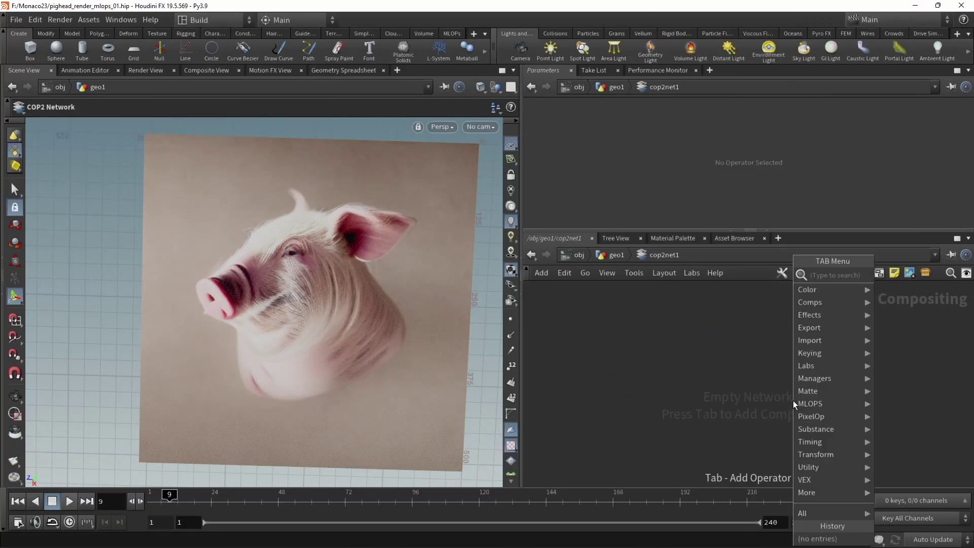
mouse_move(809, 404)
left_click(742, 403)
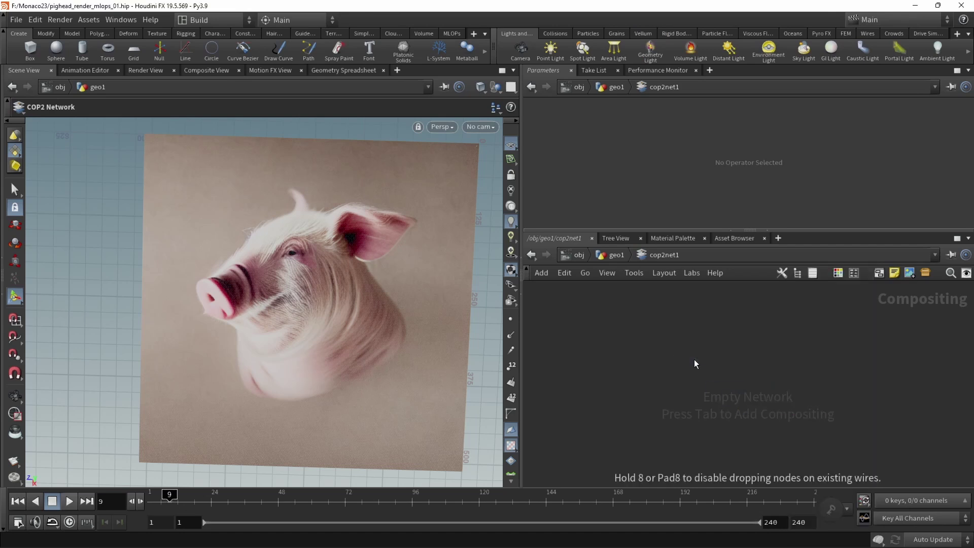
left_click(695, 359)
left_click(961, 126)
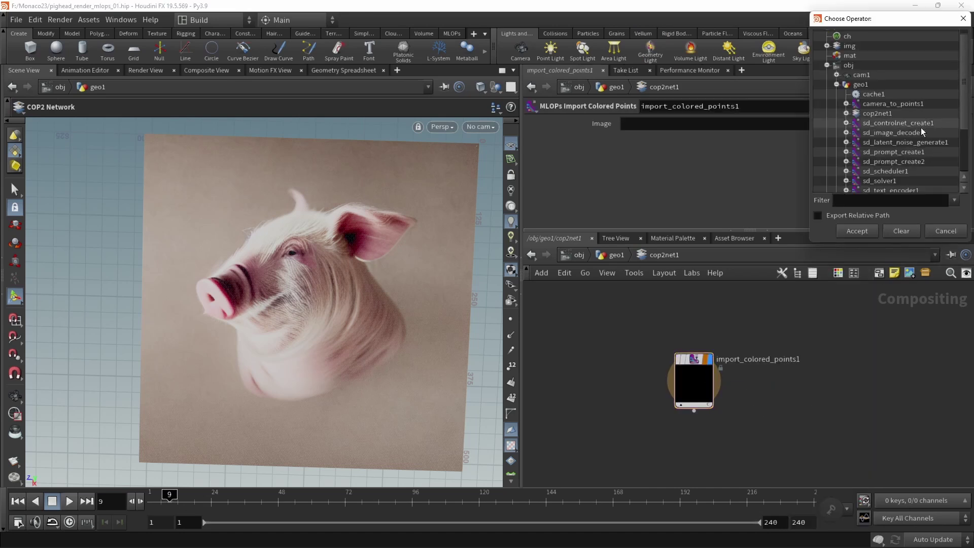
double_click(921, 133)
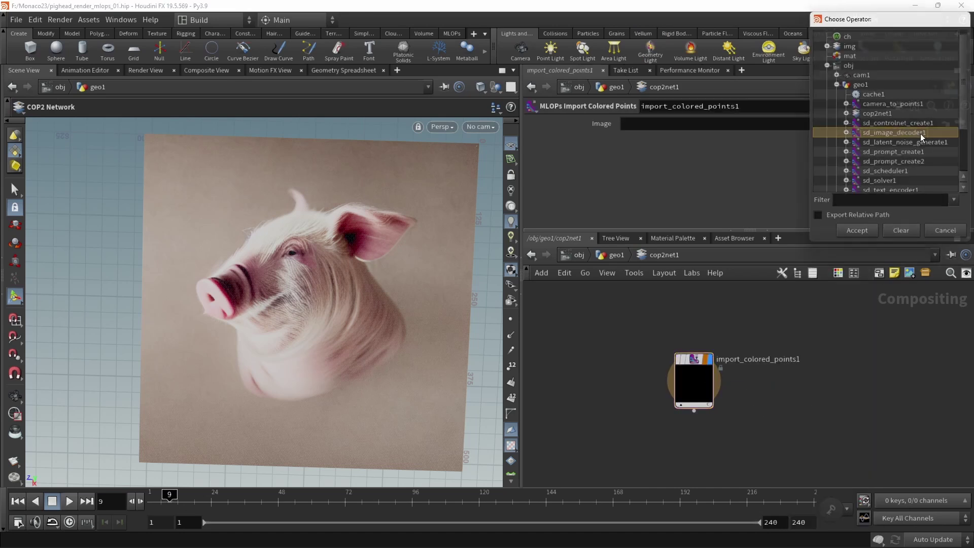
left_click(202, 72)
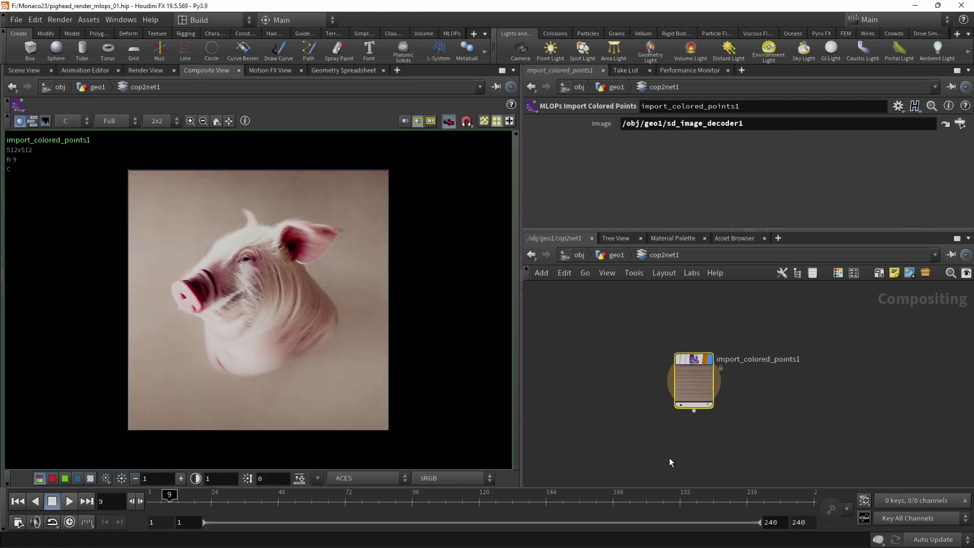
Add a Null node connected below the imported colored points and rename it OUT
key("Tab")
type("null")
key("Return")
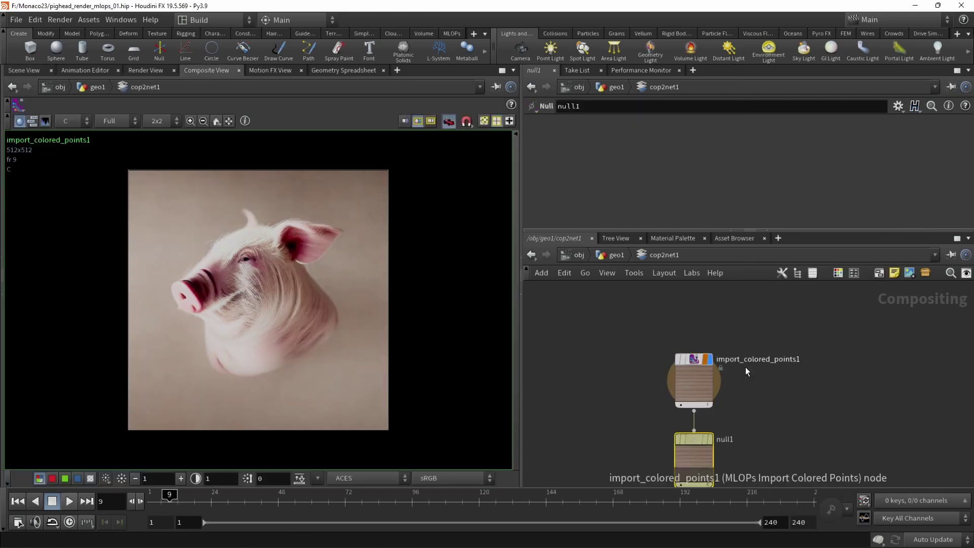
double_click(725, 439)
type("OUT")
key("Return")
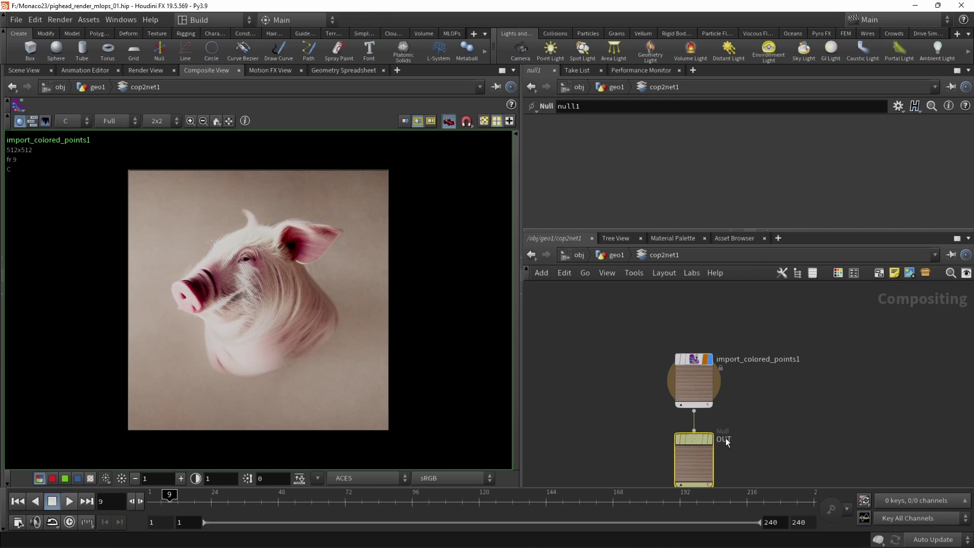
Return to the geo1 network and add an Object Merge node in the empty space beside the existing node chain
left_click(617, 254)
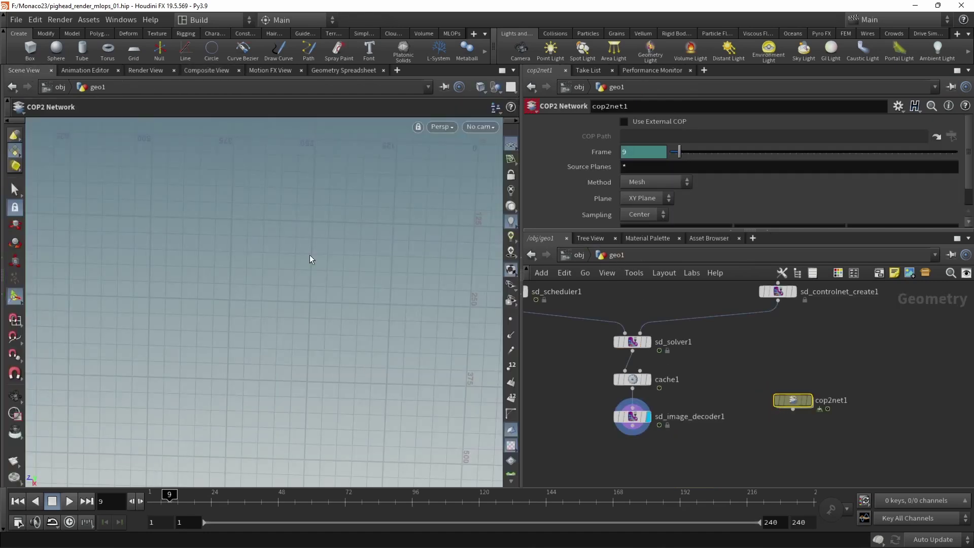
scroll(685, 447, "down", 3)
middle_click_drag(685, 447, 838, 422)
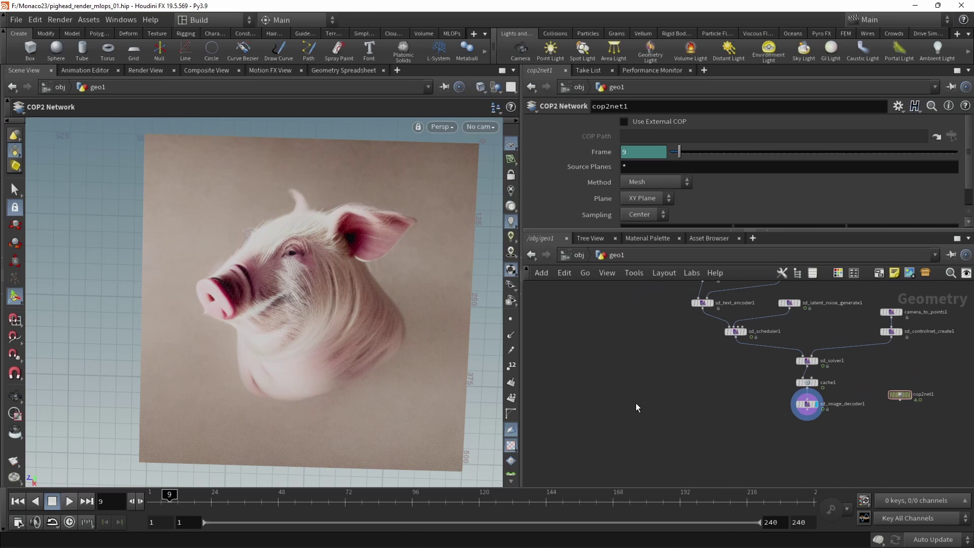
key("Tab")
type("merge")
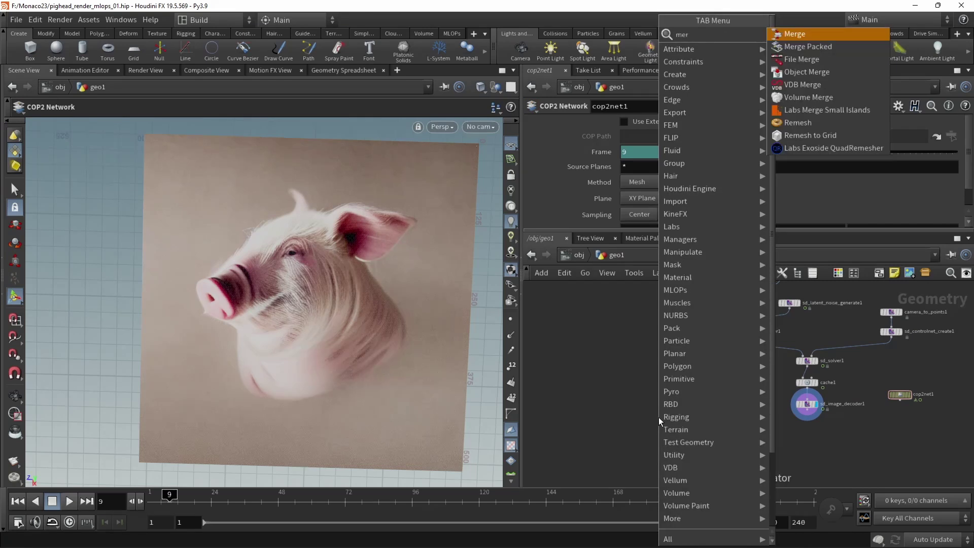
key("Down")
key("Down")
key("Down")
key("Return")
left_click(659, 418)
Set the Object Merge's Object 1 to /obj/testgeometry_pighead1 and display the pig head in the Scene View
scroll(668, 414, "up", 3)
left_click(943, 155)
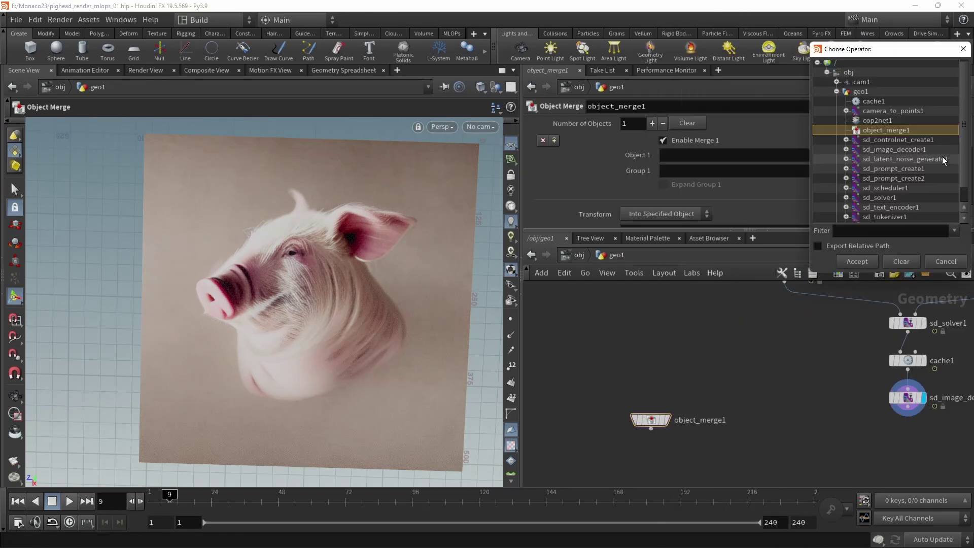
left_click(837, 94)
left_click(866, 103)
left_click(857, 261)
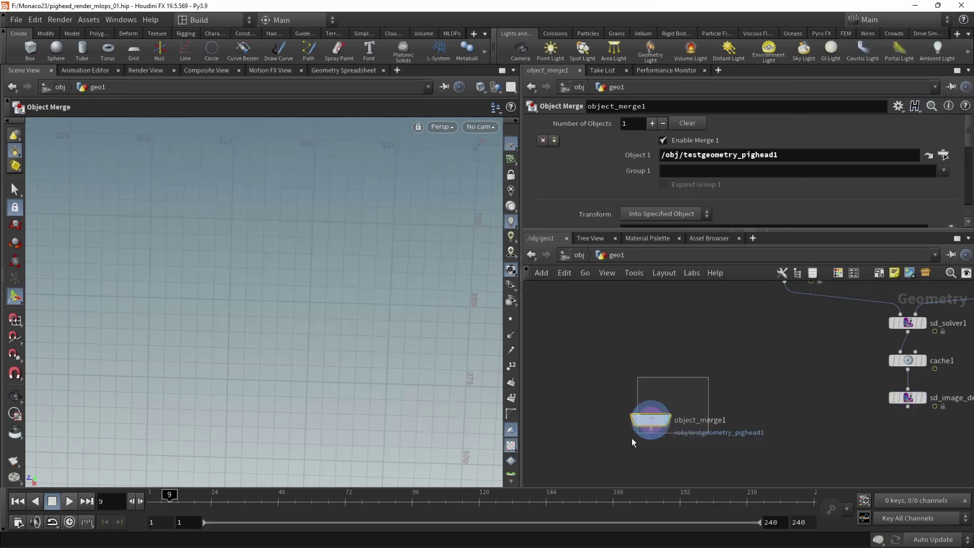
key("space+g")
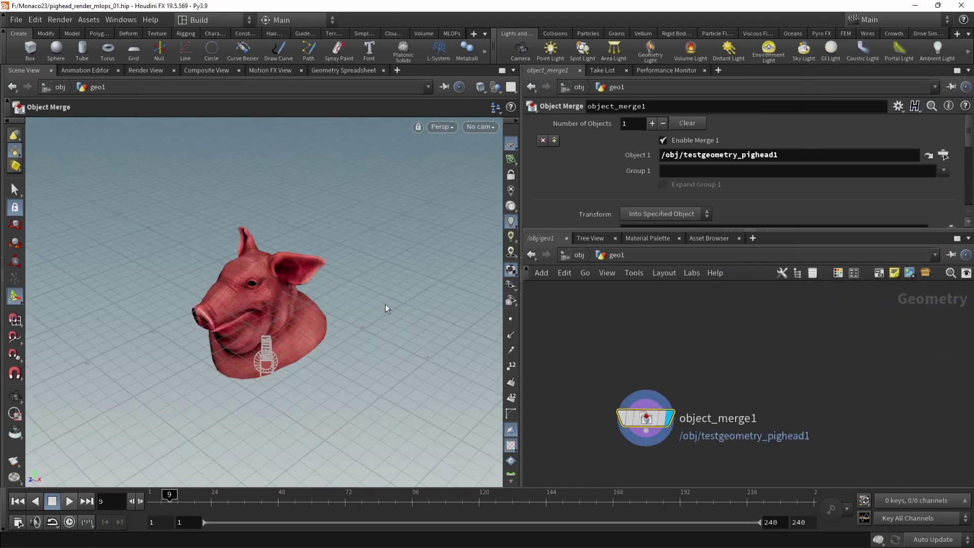
left_click_drag(300, 322, 283, 328, "alt")
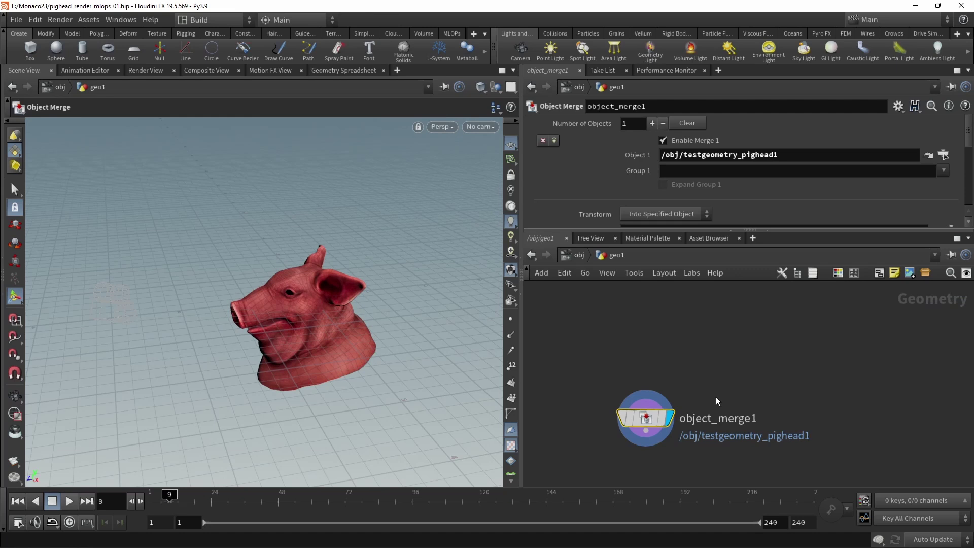
Add a UV Texture node below the Object Merge with Texture Type Perspective From Camera and Camera /obj/cam1
key("Tab")
type("uvtex")
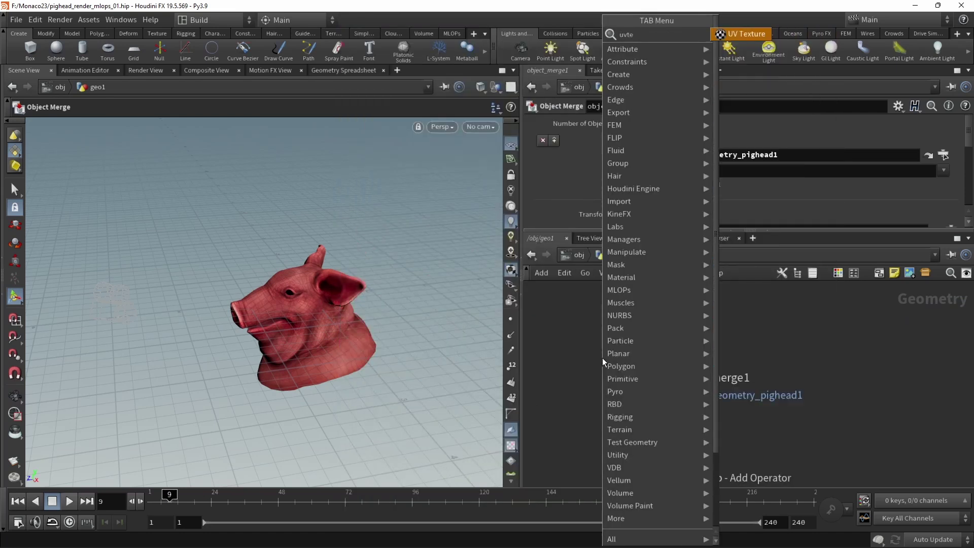
key("Return")
left_click(692, 154)
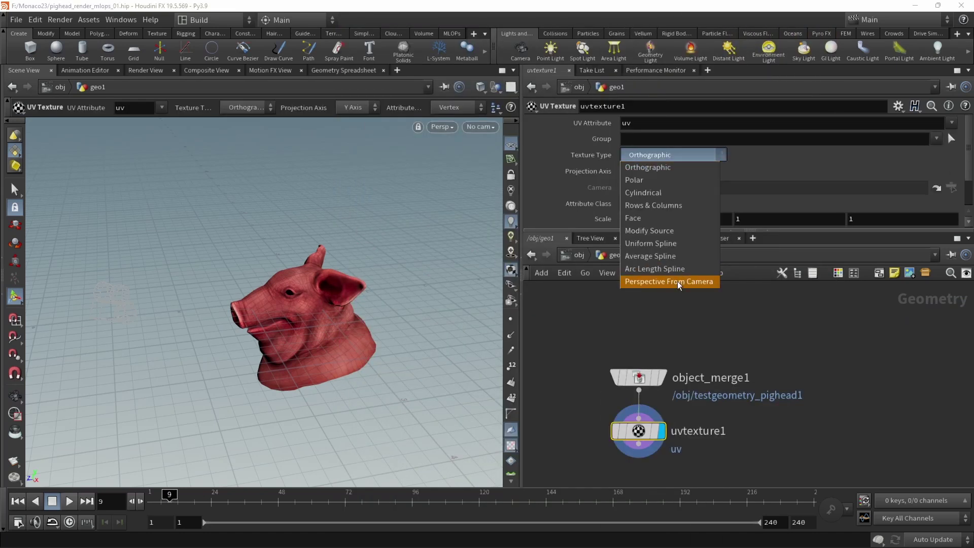
left_click(678, 281)
left_click(936, 188)
double_click(850, 121)
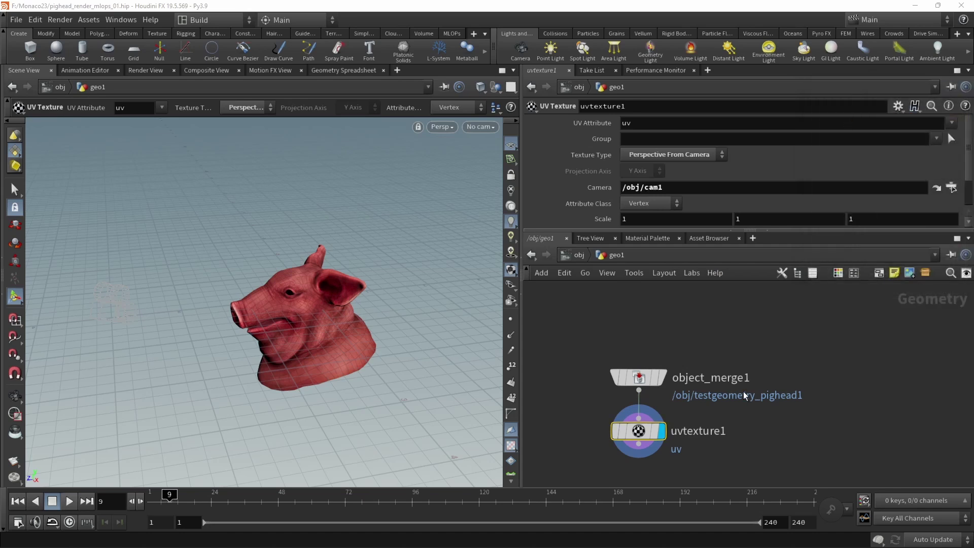
Add a UV Quick Shade node below the UV Texture node and move the COP network node beside it
middle_click_drag(742, 416, 757, 362)
key("Tab")
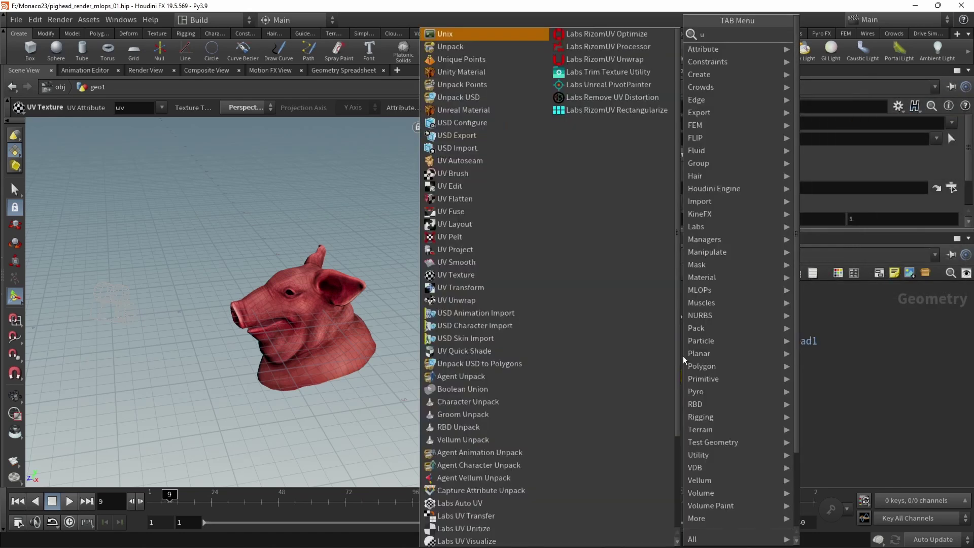
type("uvquick")
key("Return")
scroll(820, 421, "down", 5)
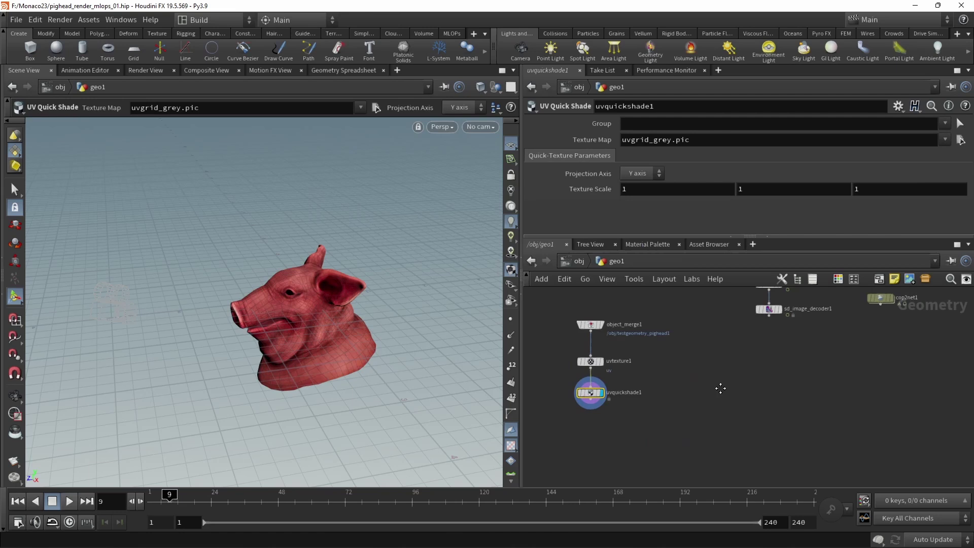
left_click_drag(884, 339, 677, 434)
Set the UV Quick Shade's Texture Map to op:`opfullpath('../../geo1/cop2net1/OUT/')`
double_click(711, 142)
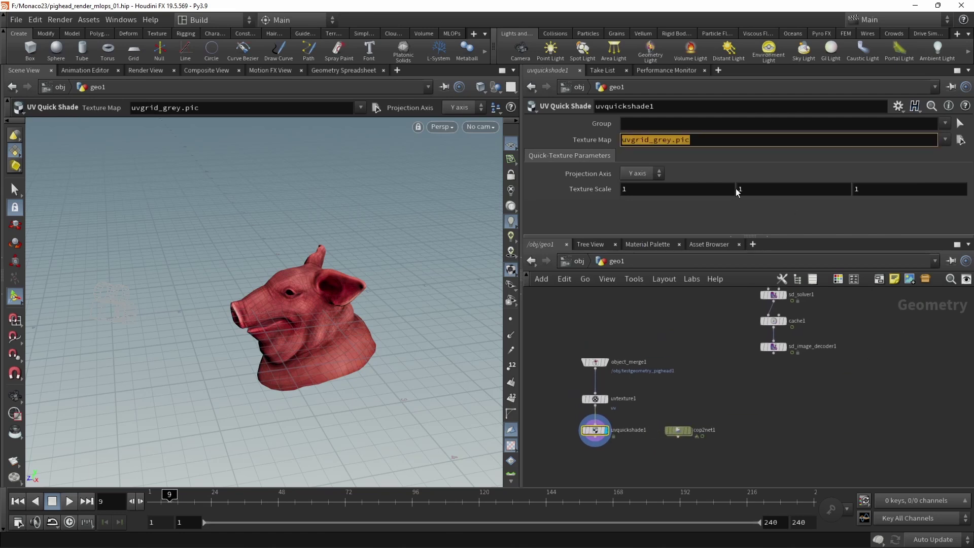
type("op:`opfullpath('../../AI_FTW/cop2net1/OUT/')`")
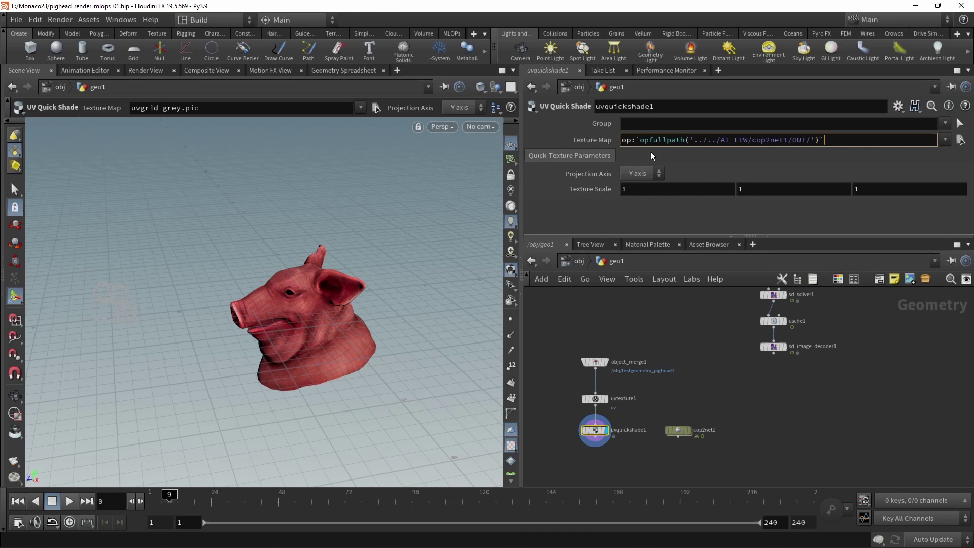
left_click_drag(636, 140, 645, 140)
left_click(659, 140)
left_click_drag(724, 139, 820, 141)
key("BackSpace")
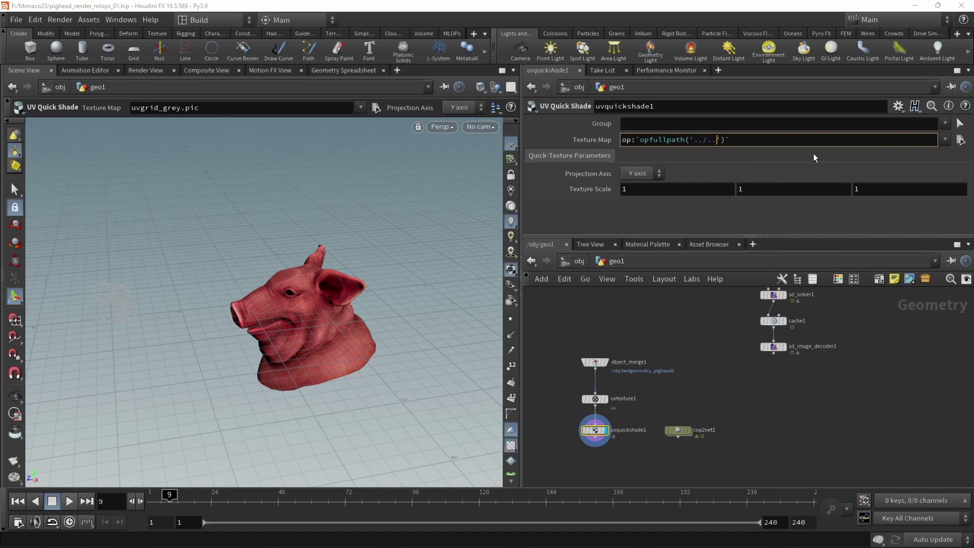
type("/")
left_click(748, 170)
left_click(791, 187)
type("O")
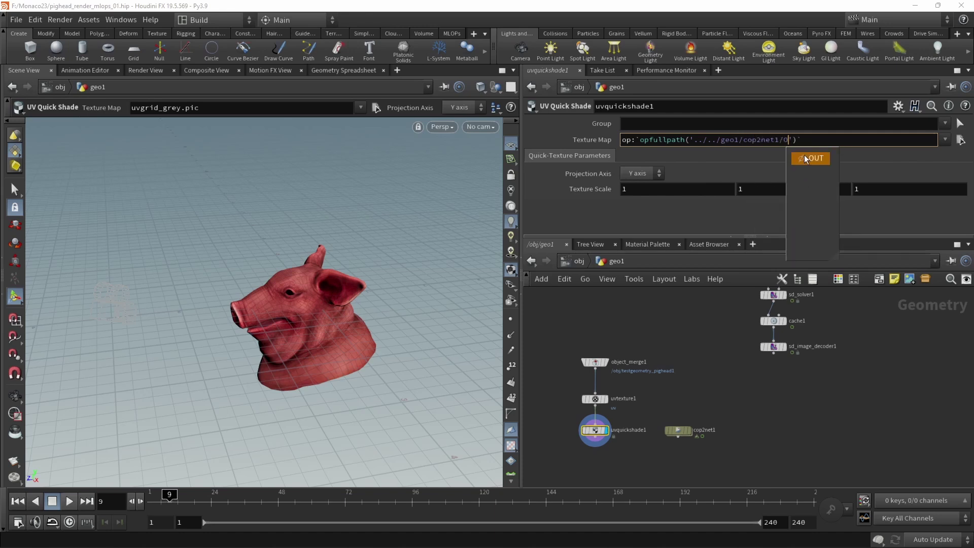
left_click(810, 158)
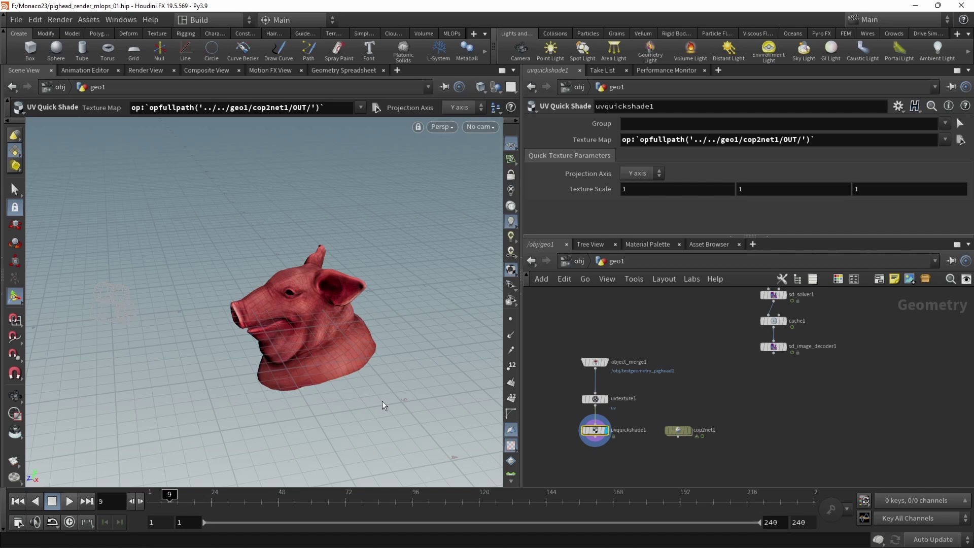
left_click_drag(282, 348, 335, 331, "alt")
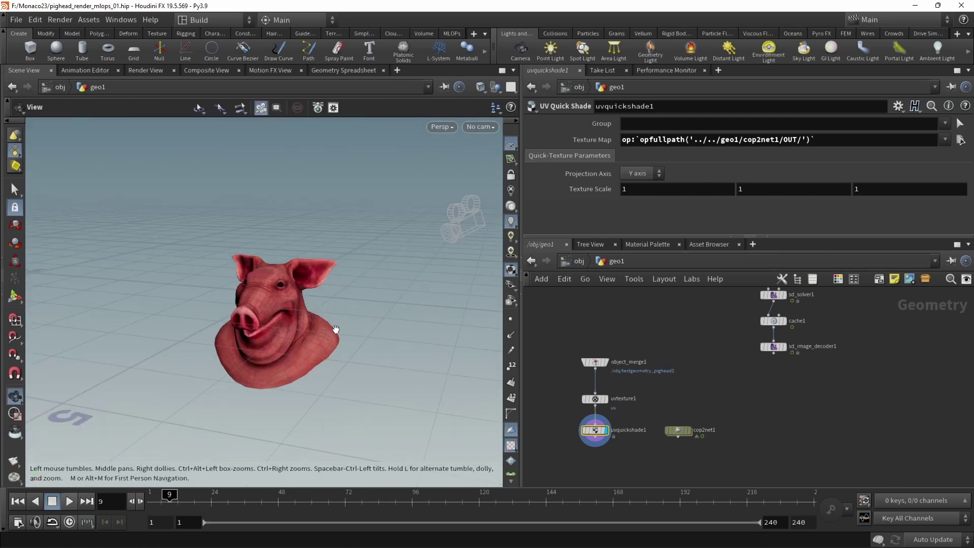
Move the COP network node to the other side of the UV Quick Shade and add a Python node below the shade node
left_click_drag(771, 407, 608, 407)
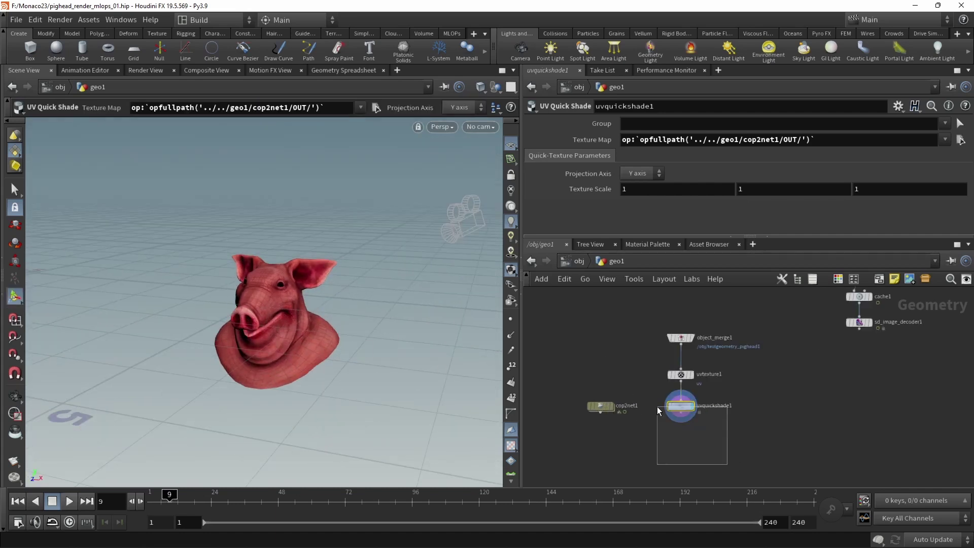
key("Tab")
type("python")
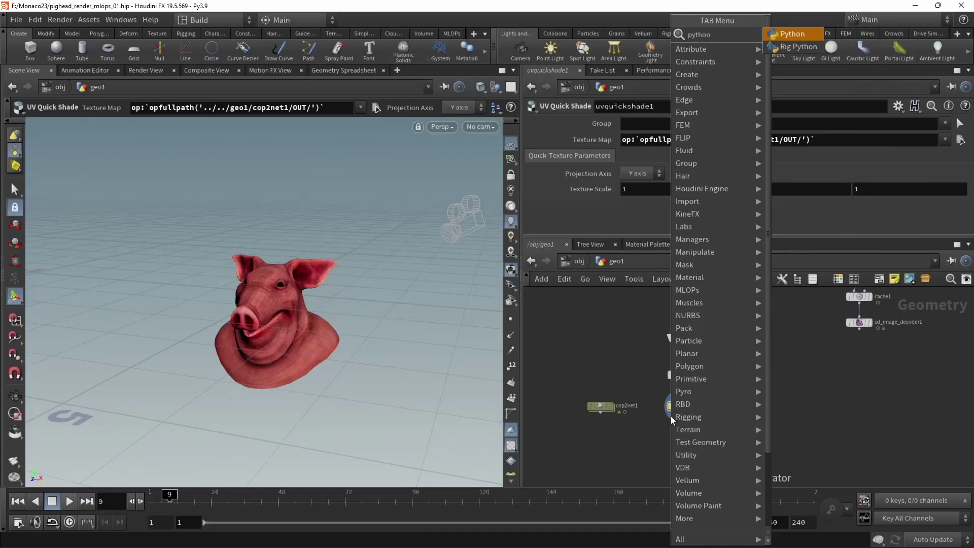
key("Return")
left_click(673, 419)
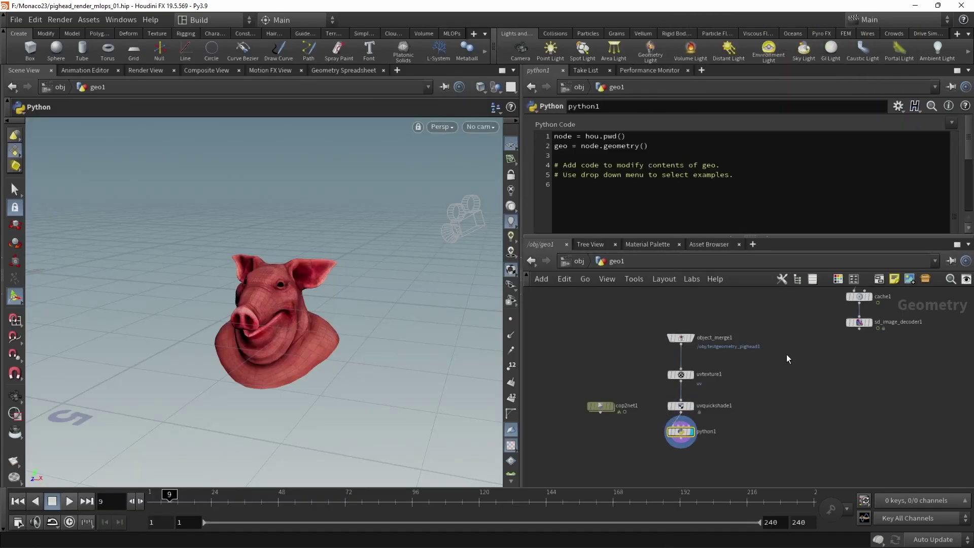
Connect the output of sd_latent_noise_generate1 to the Python node's second input and select the Python node
scroll(786, 358, "down", 3)
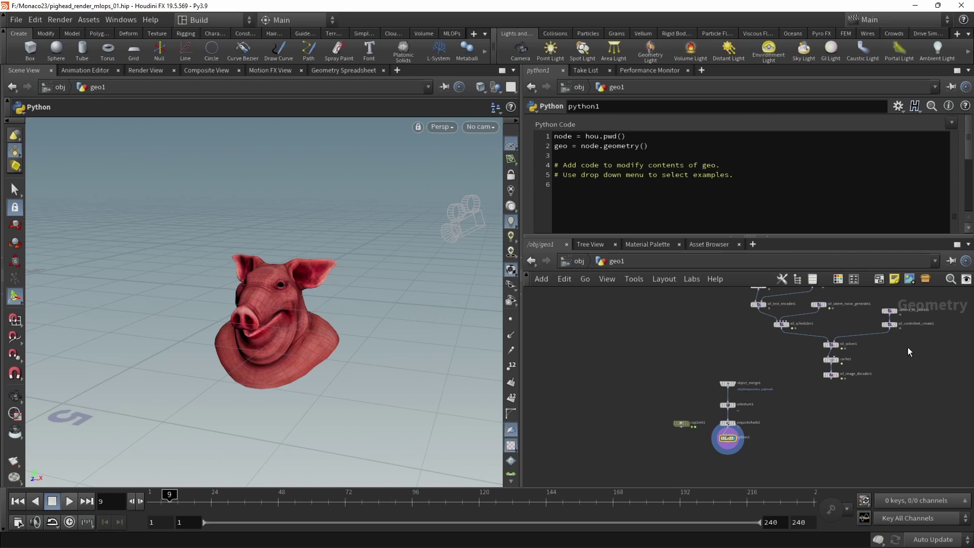
scroll(908, 349, "up", 1)
middle_click_drag(865, 311, 866, 349)
left_click(890, 341)
middle_click_drag(911, 420, 918, 391)
middle_click_drag(841, 321, 841, 332)
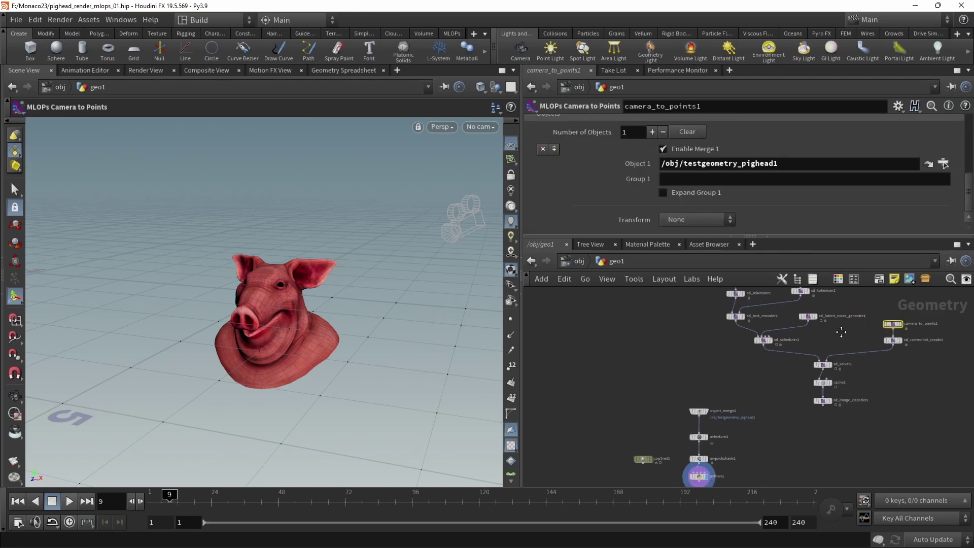
left_click(812, 331)
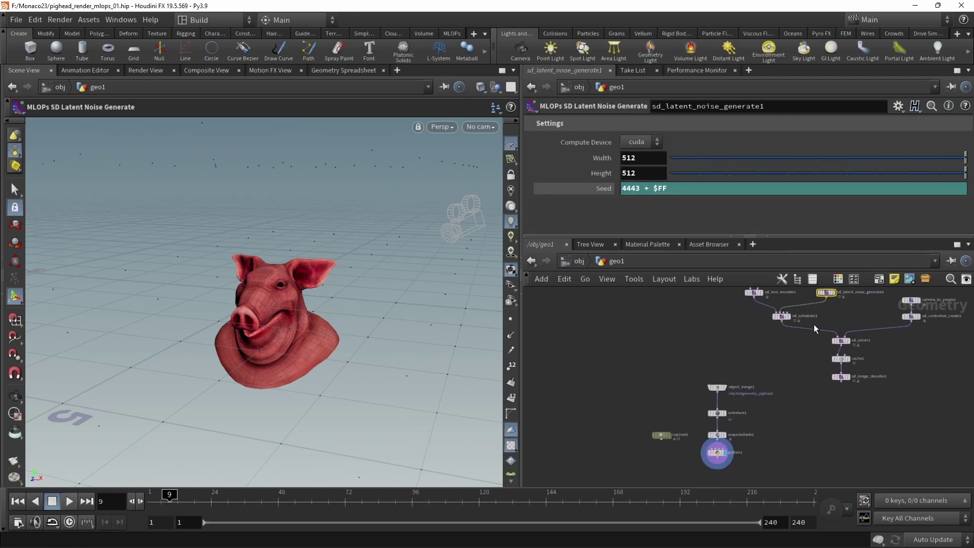
left_click(828, 297)
scroll(721, 447, "up", 3)
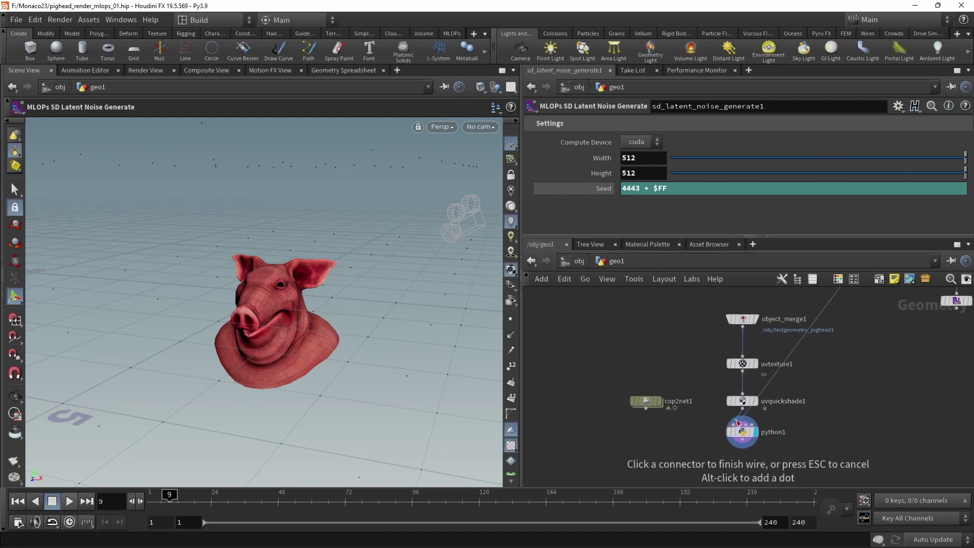
left_click(731, 440)
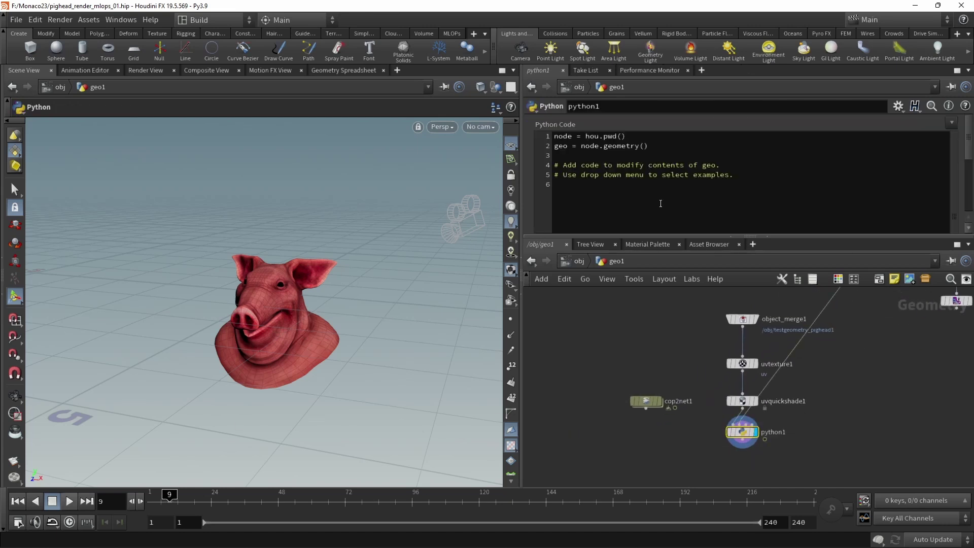
Append hou.hscript("glcache -c;") and hou.hscript("texcache -n") to the end of the Python node's code
left_click(618, 212)
type("hou.hscript(\"glcache -c;\") hou.hscript(\"texcache -n\")")
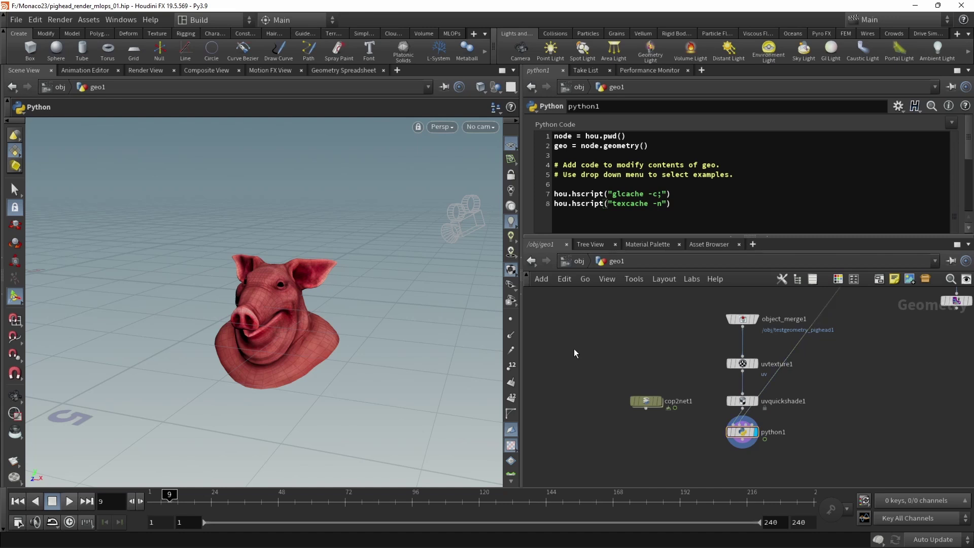
Insert an Attribute Delete node between object_merge1 and uvtexture1 that removes the shop_materialpath primitive attribute, and check the UV Texture node's info
key("Tab")
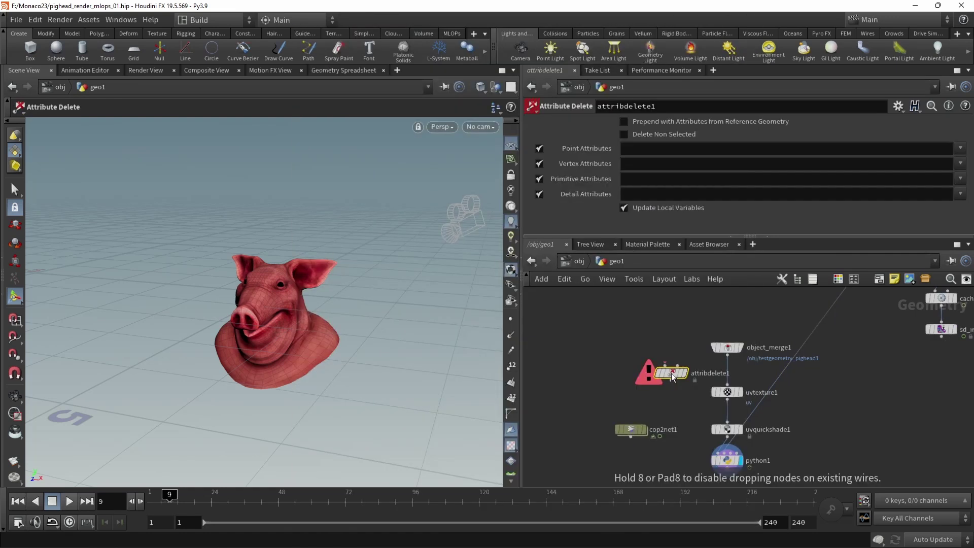
left_click(733, 372)
left_click(734, 372)
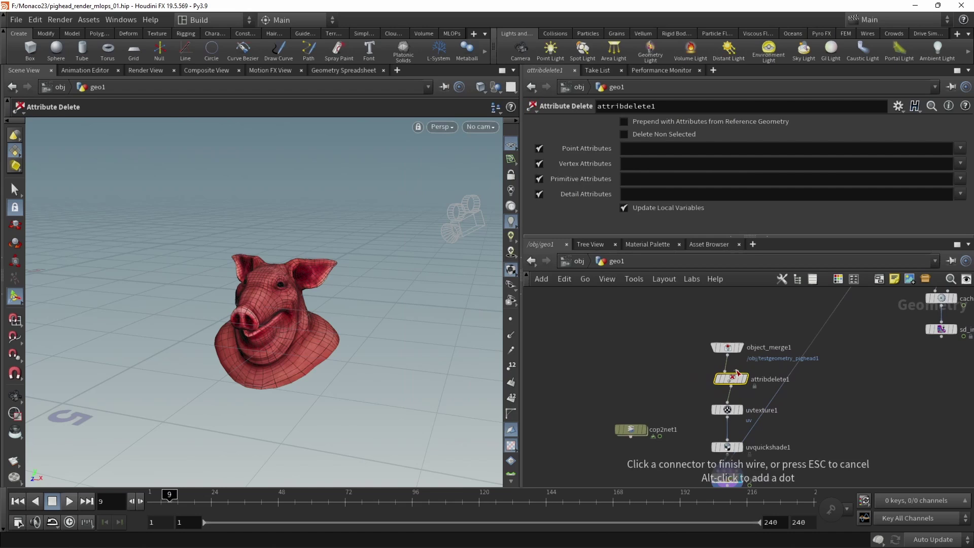
left_click(961, 179)
left_click(955, 190)
middle_click(730, 410)
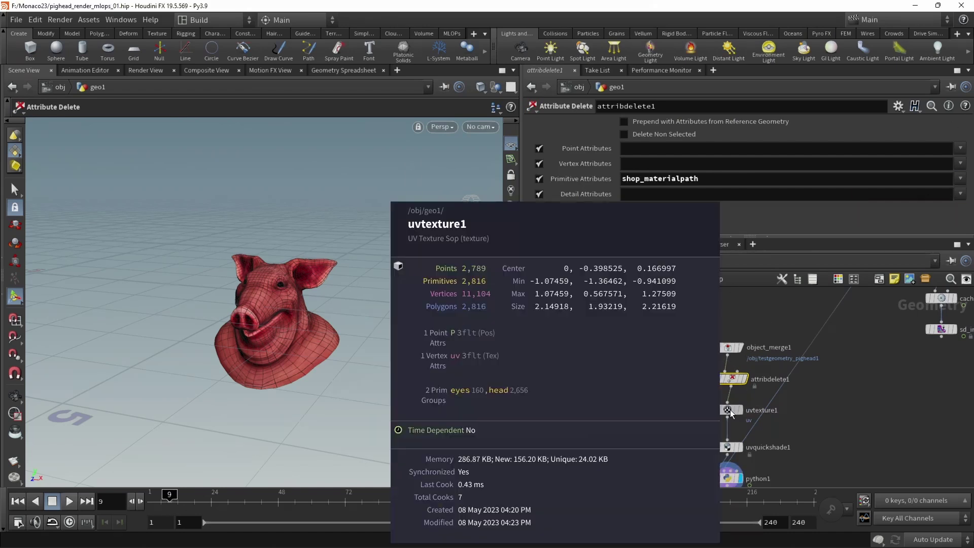
Hide the testgeometry_pighead1 object at the object level and return inside geo1
left_click(577, 262)
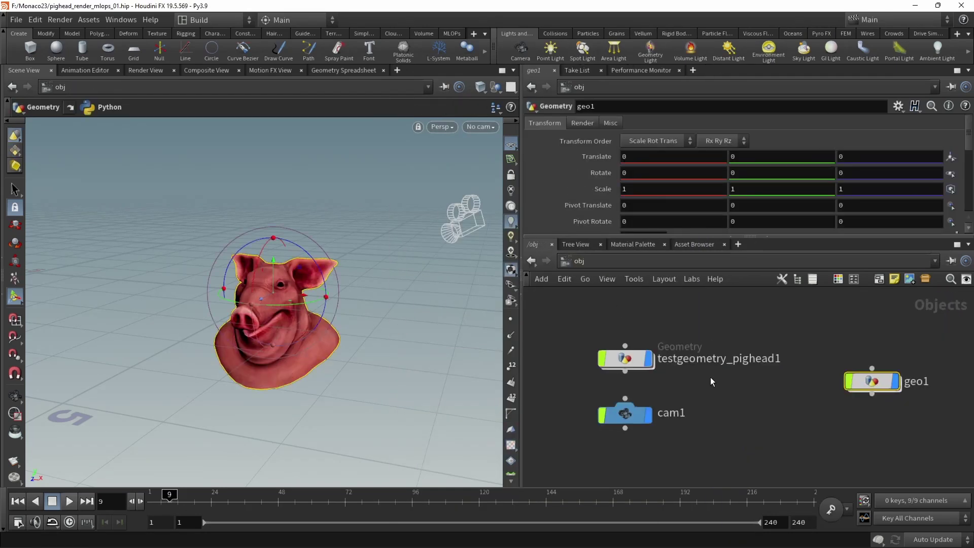
left_click(651, 360)
left_click_drag(714, 307, 601, 376)
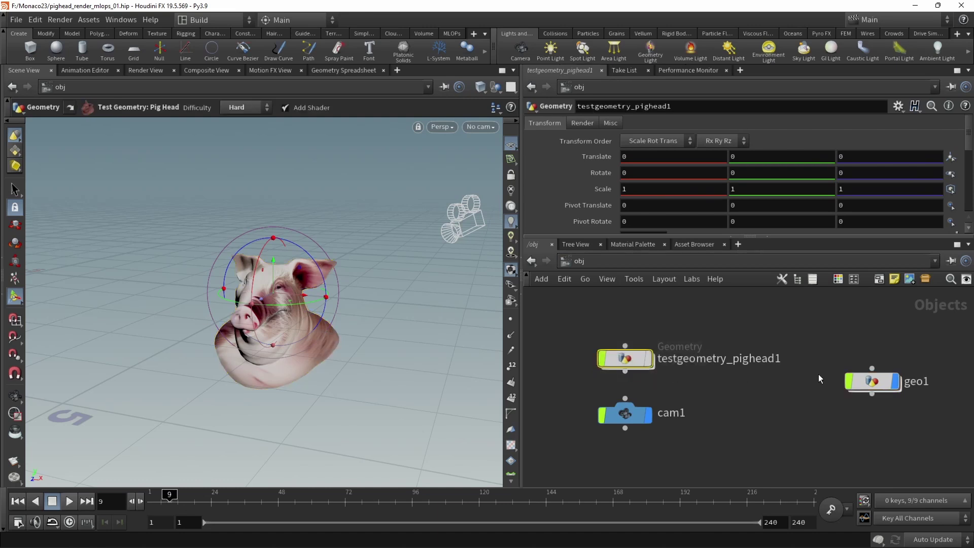
double_click(872, 384)
Switch the viewport shading to smooth without the wireframe overlay on the pig head
left_click_drag(340, 278, 289, 332, "alt")
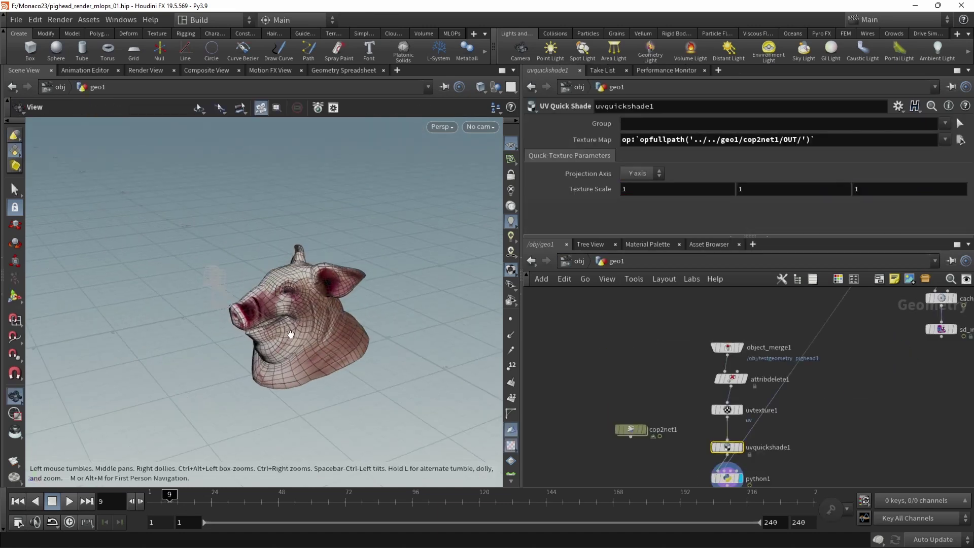
scroll(289, 332, "up", 5)
left_click(481, 89)
left_click(544, 230)
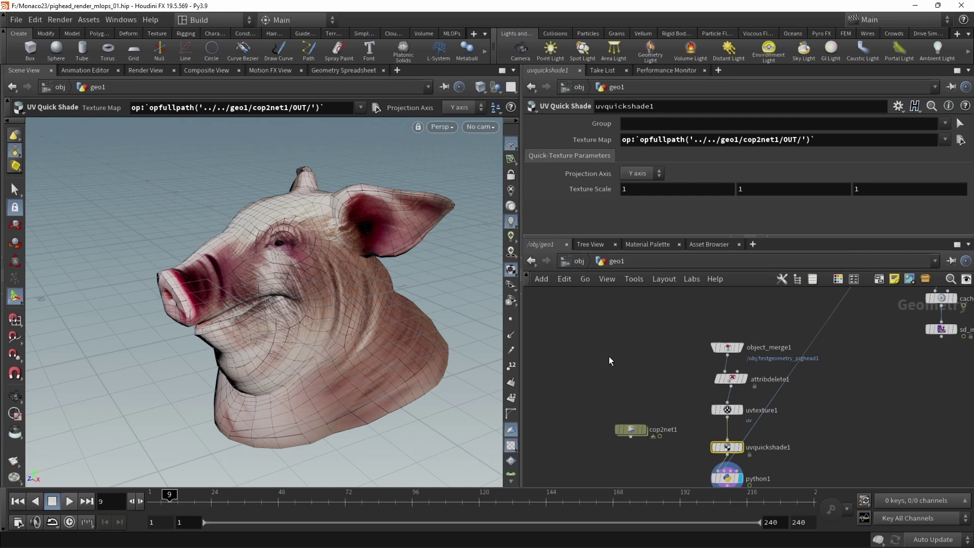
key("Escape")
Examine the projected texture on the pig head from the front, above and both sides
left_click_drag(322, 318, 375, 346, "alt")
right_click_drag(375, 346, 323, 343, "alt")
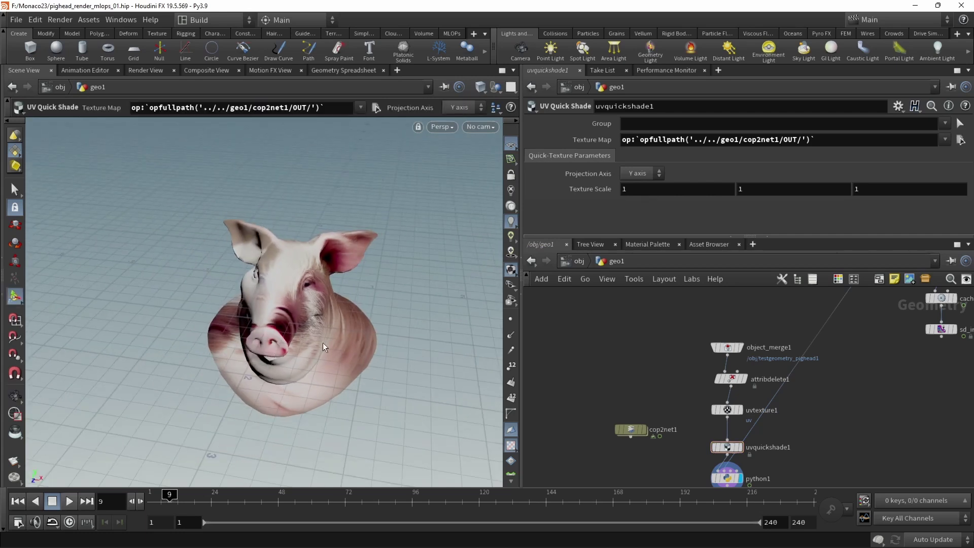
left_click_drag(477, 351, 298, 237)
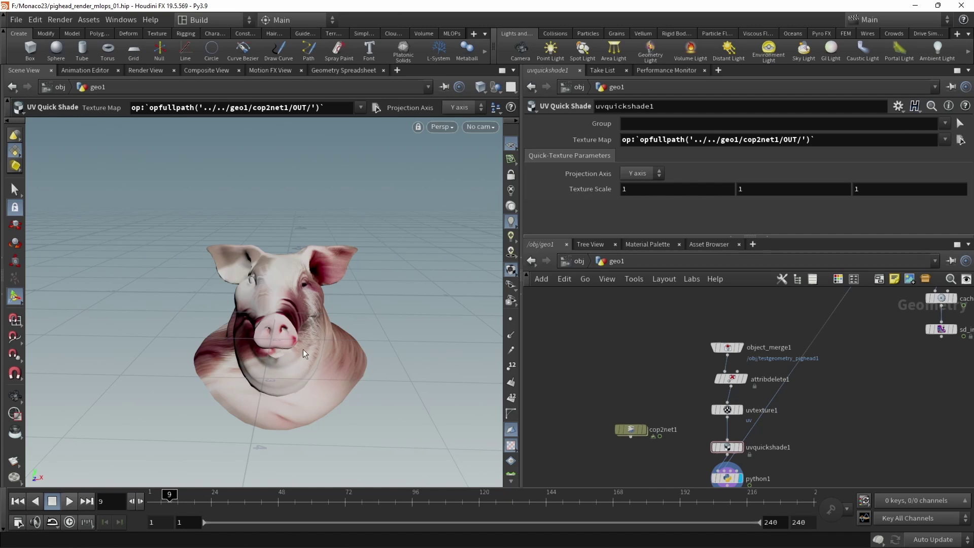
left_click_drag(310, 347, 333, 368, "alt")
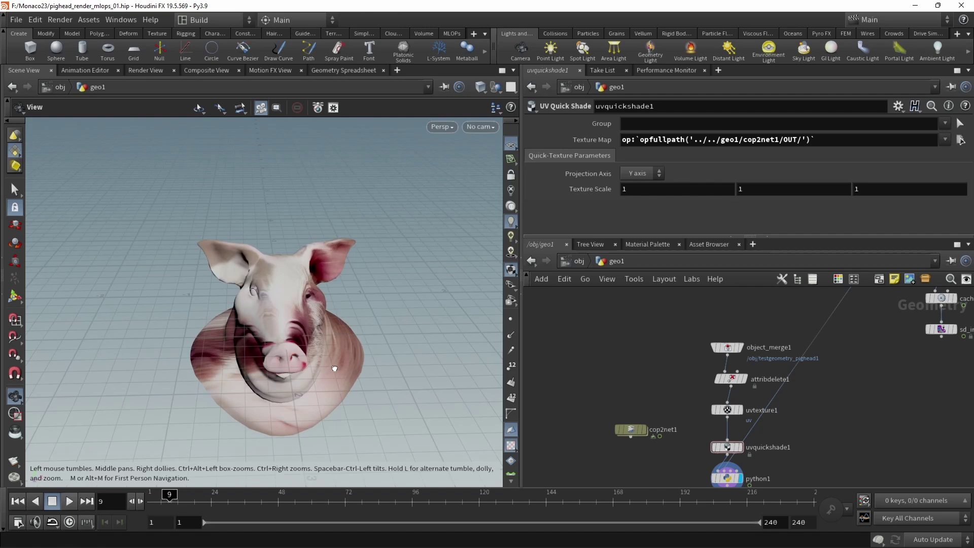
key("Return")
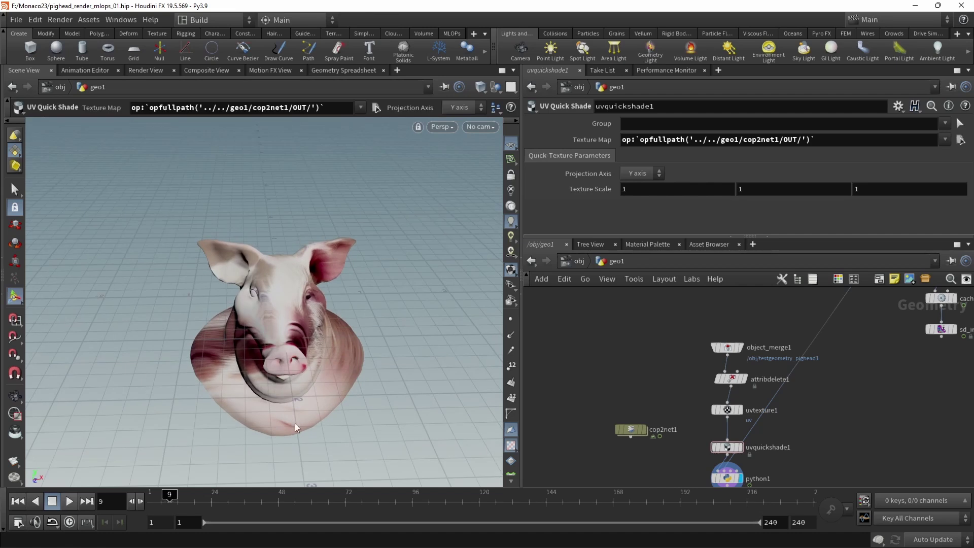
key("Escape")
left_click_drag(291, 438, 285, 254)
key("Return")
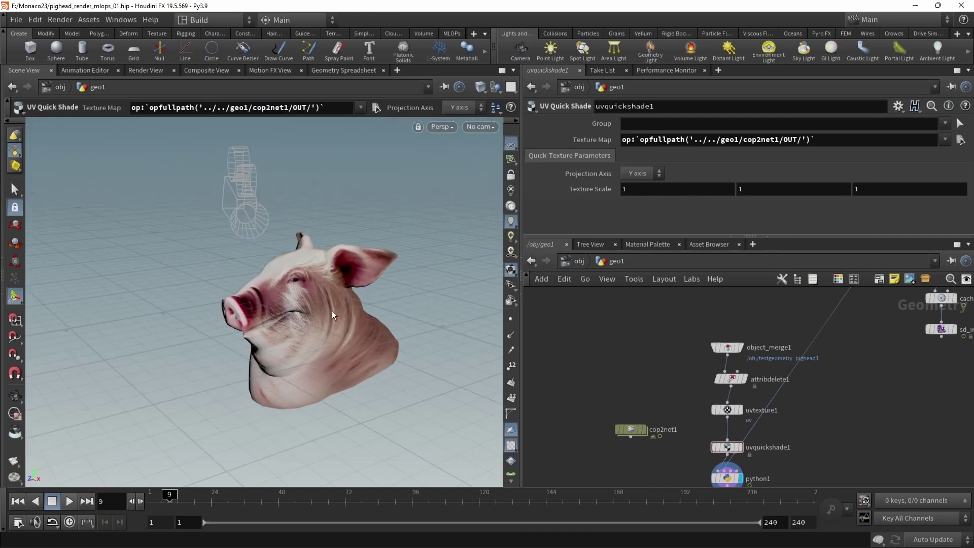
key("Escape")
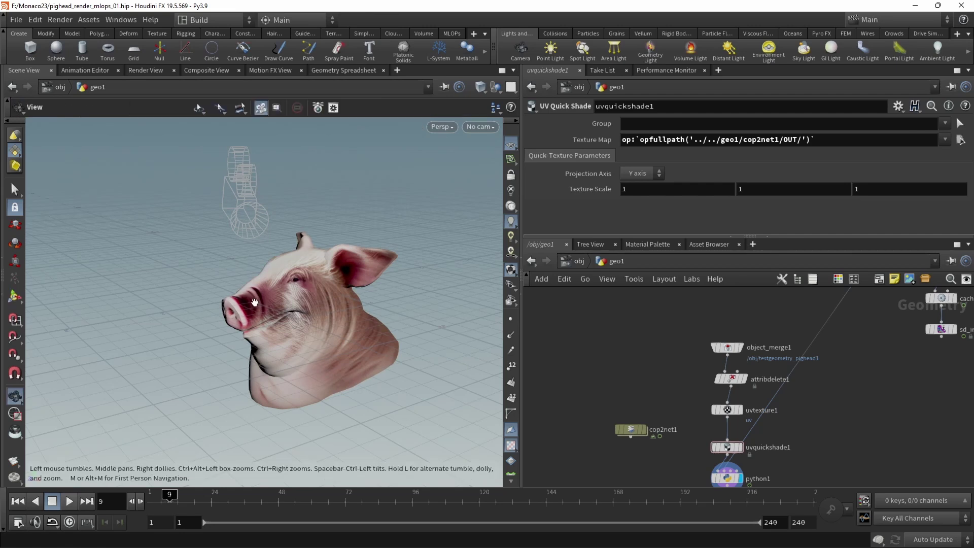
left_click_drag(265, 342, 224, 276)
key("Return")
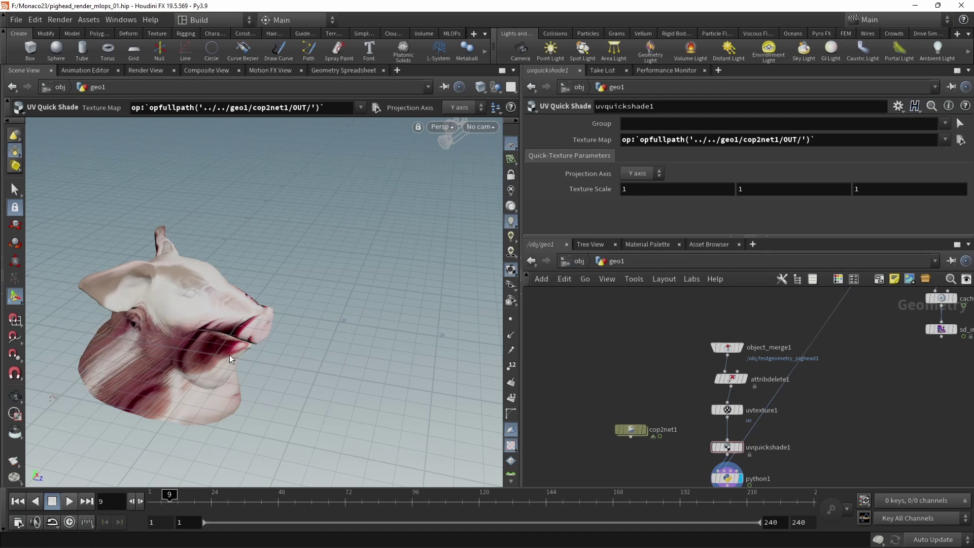
left_click_drag(272, 339, 167, 300, "alt")
Add a Clip node below the Python node and set its Direction to 1, 0, 0
middle_click_drag(656, 398, 646, 299)
left_click_drag(694, 425, 757, 360)
key("Tab")
type("clip")
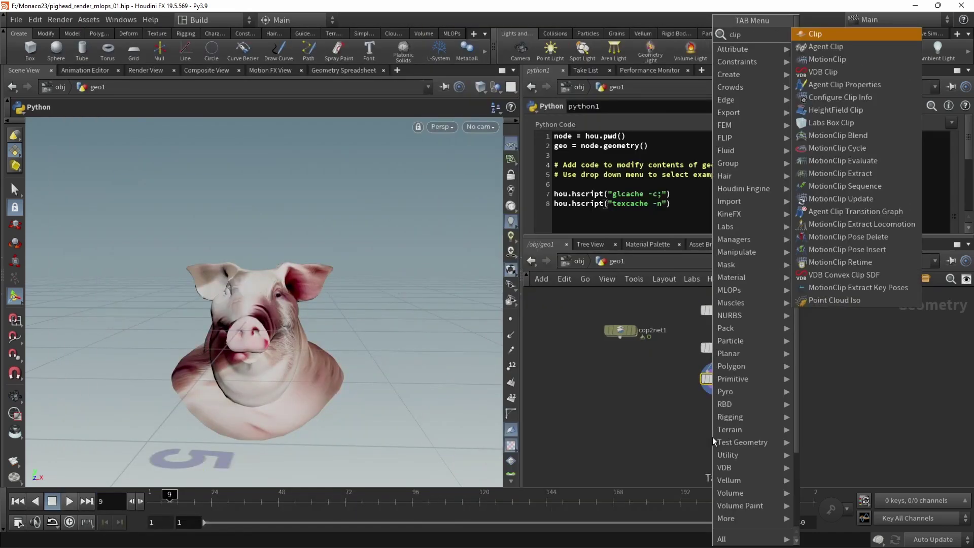
key("Return")
left_click_drag(630, 184, 595, 181)
type("1")
key("Tab")
type("0")
key("Tab")
key("Return")
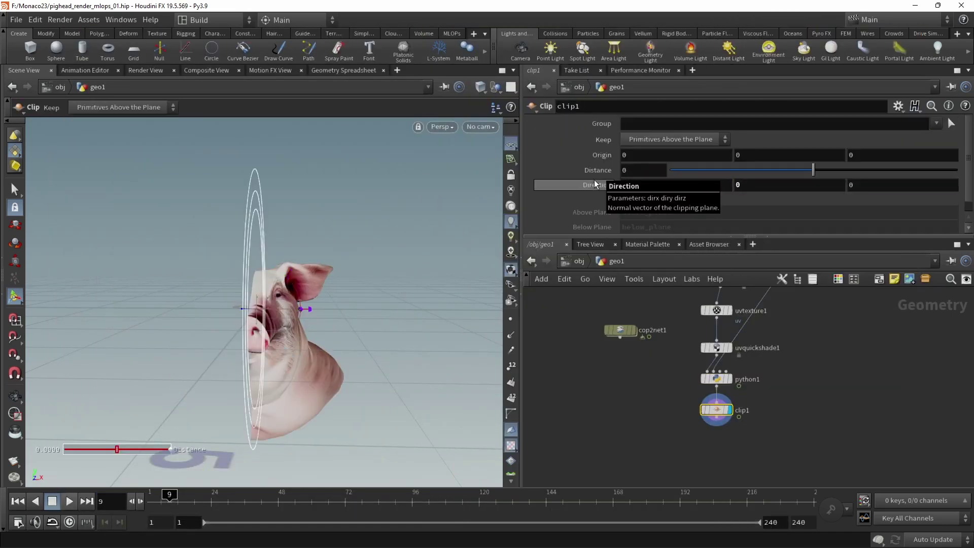
Branch a Transform node off the Clip node and set its X Scale to -1 to mirror the half head
key("Tab")
type("transform")
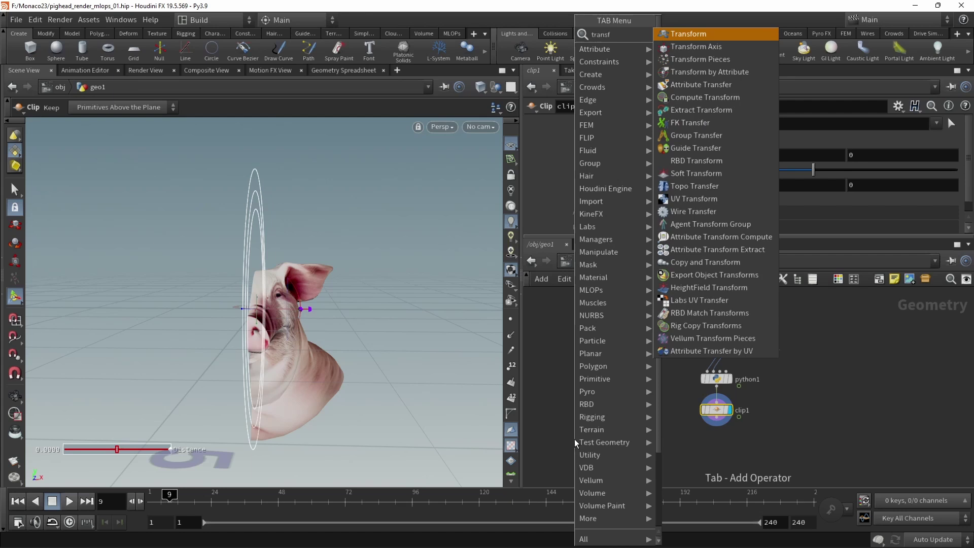
key("Return")
left_click(589, 440)
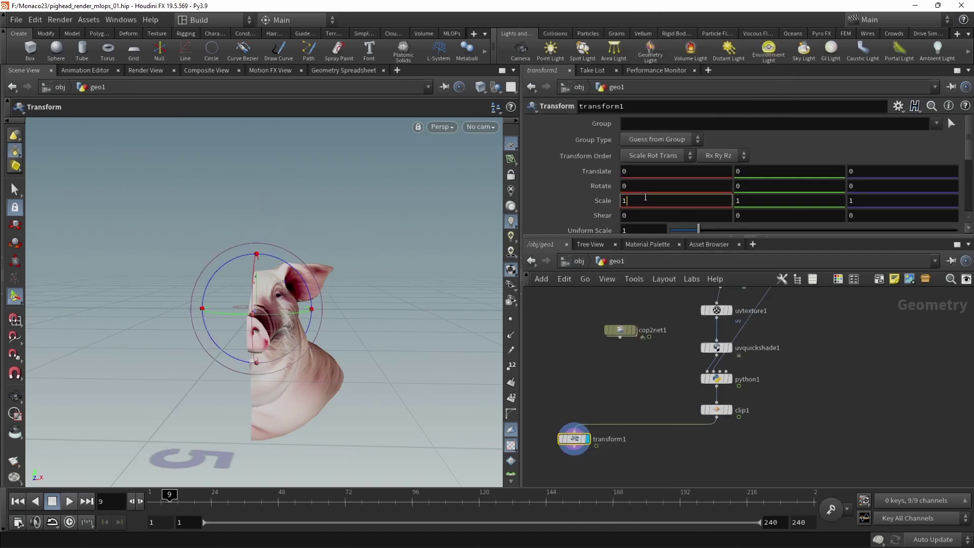
key("Home")
type("-")
key("Return")
Add a Reverse node below the Transform node
key("Tab")
type("rev")
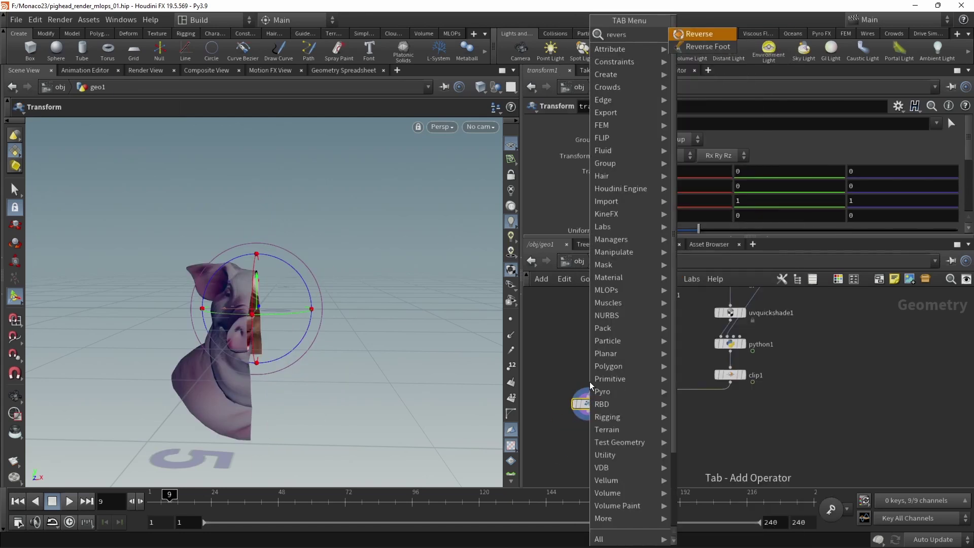
key("Return")
Merge the outputs of the Reverse and Clip nodes in a new Merge node and display the result
key("Tab")
type("mer")
key("Return")
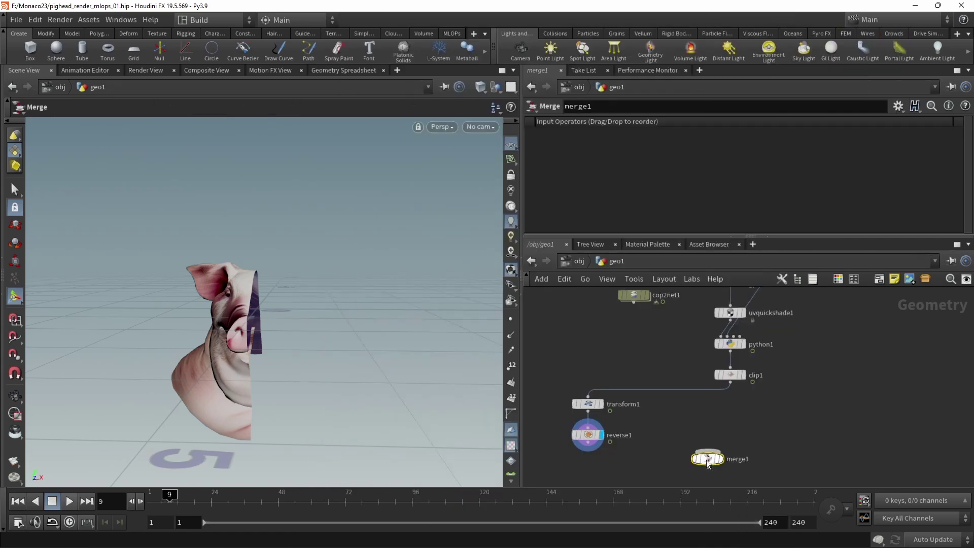
left_click(731, 384)
left_click(715, 458)
left_click(723, 460)
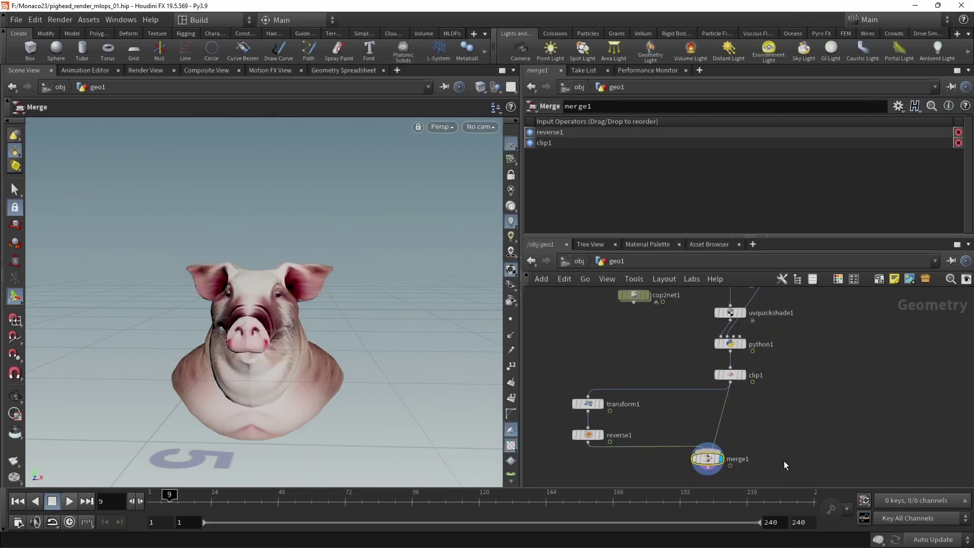
Disable viewport lighting, show the Correction Toolbar and set its colour view to Raw
middle_click_drag(784, 461, 788, 413)
left_click(511, 193)
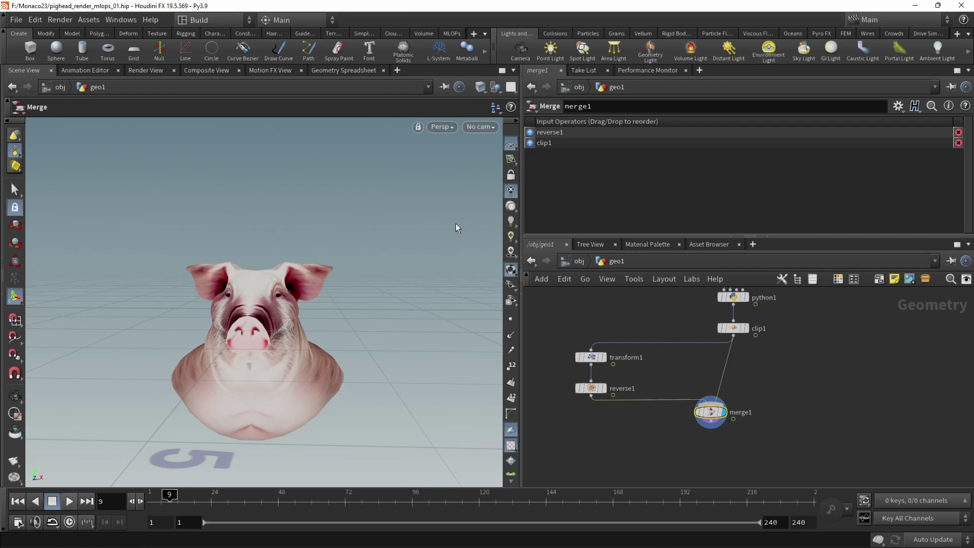
left_click_drag(275, 352, 386, 315)
left_click(442, 127)
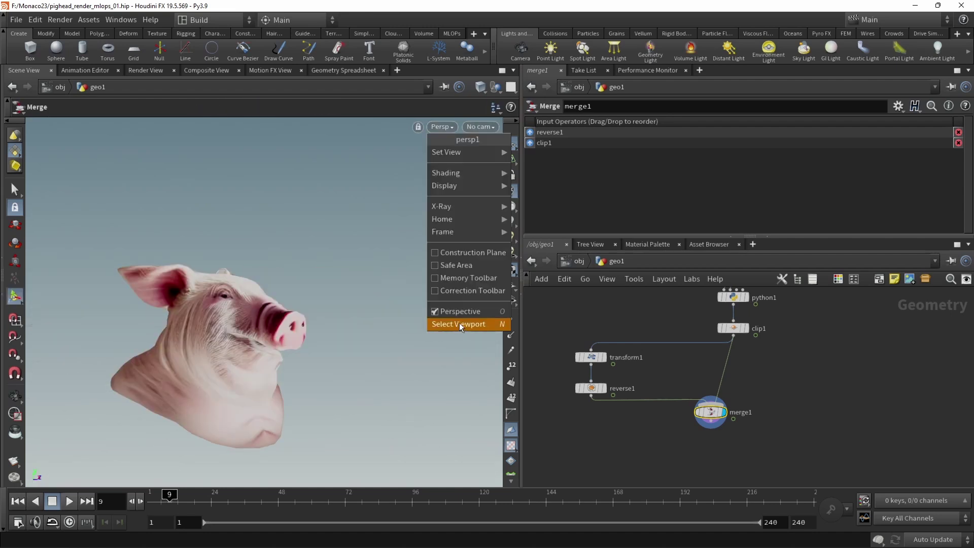
left_click(467, 291)
left_click(441, 480)
left_click(439, 455)
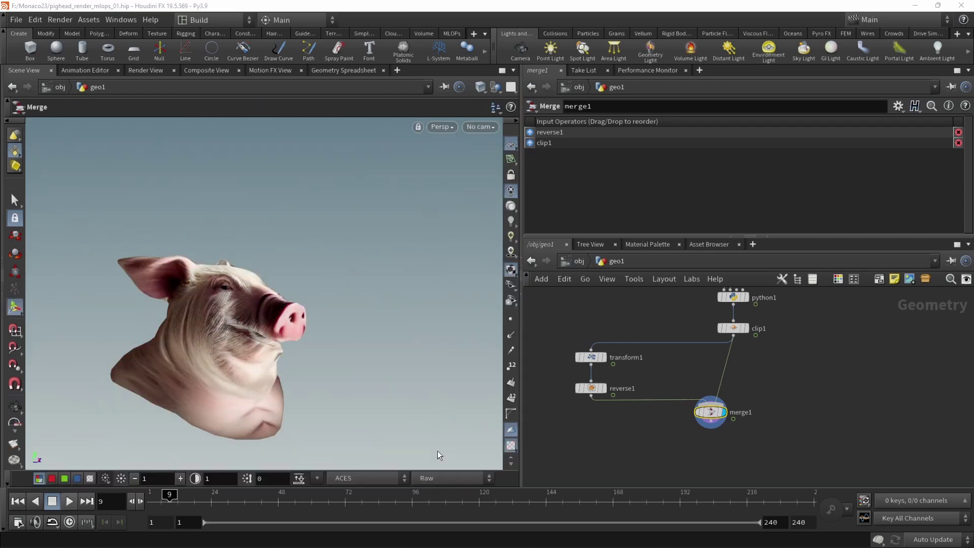
left_click_drag(437, 392, 339, 315, "alt")
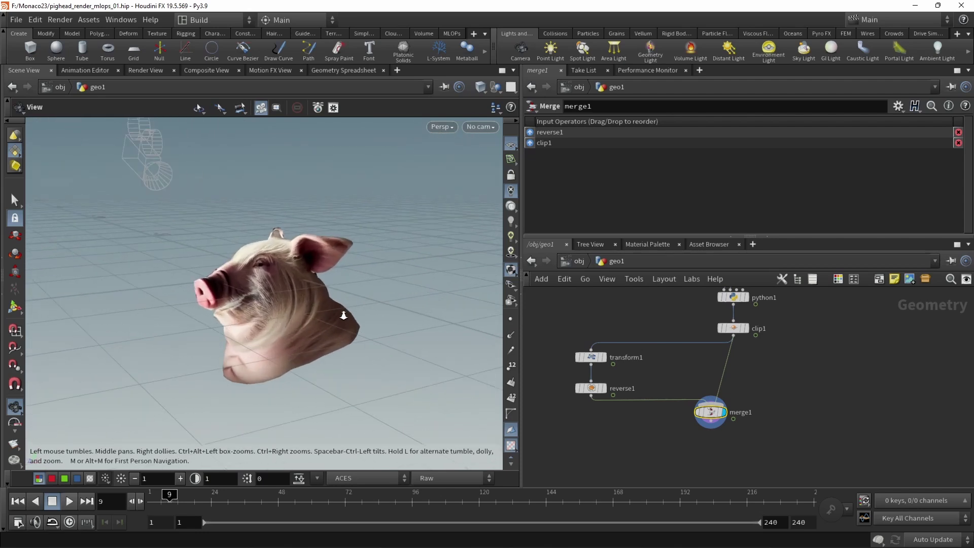
Add a Null node below the Merge node and name it OUT
key("Tab")
type("null")
key("Return")
double_click(732, 447)
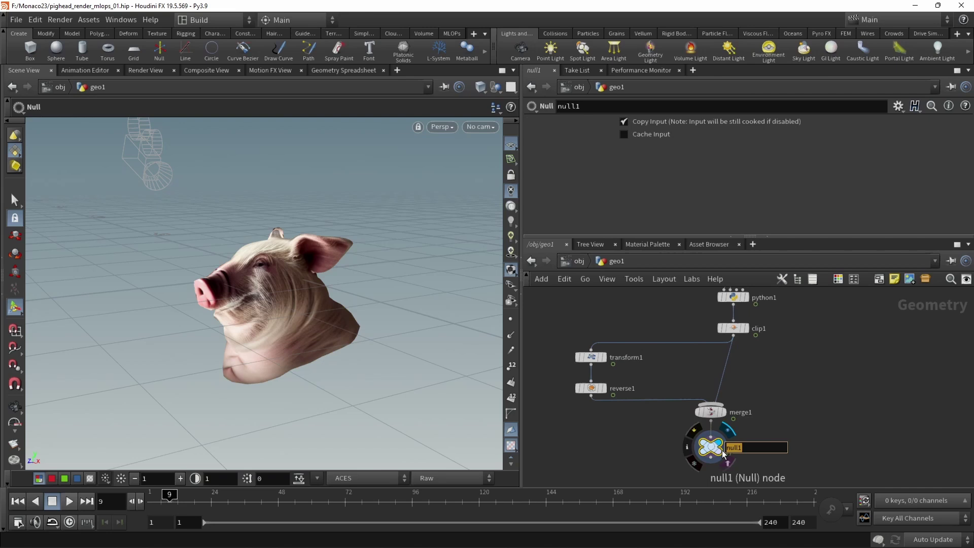
type("OUT")
key("Return")
Review the whole node network and save the scene file
scroll(850, 407, "down", 2)
scroll(849, 407, "down", 5)
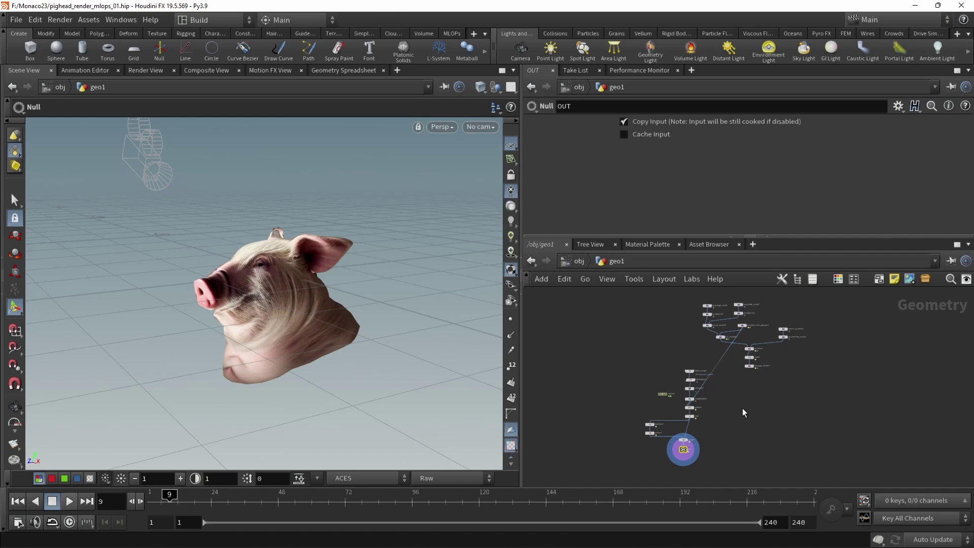
scroll(623, 380, "up", 3)
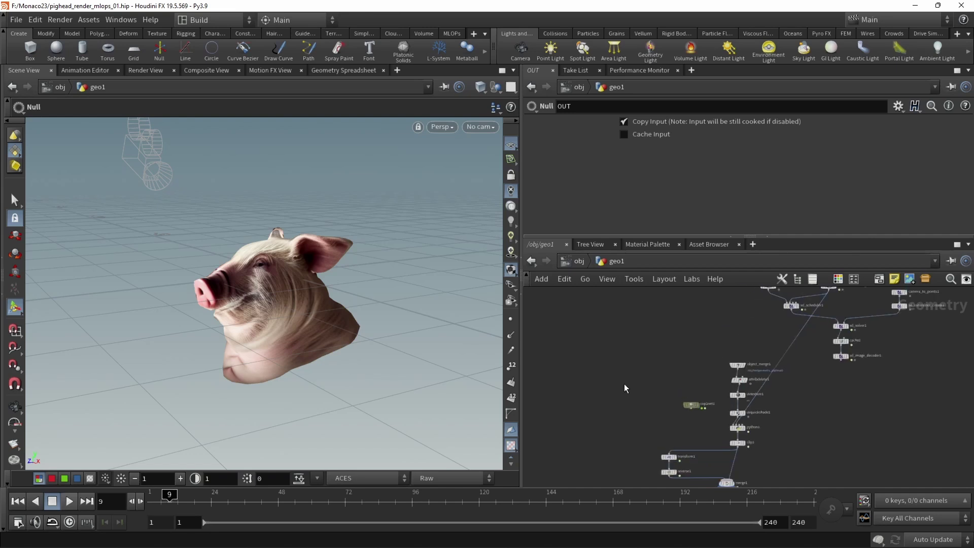
key("ctrl+s")
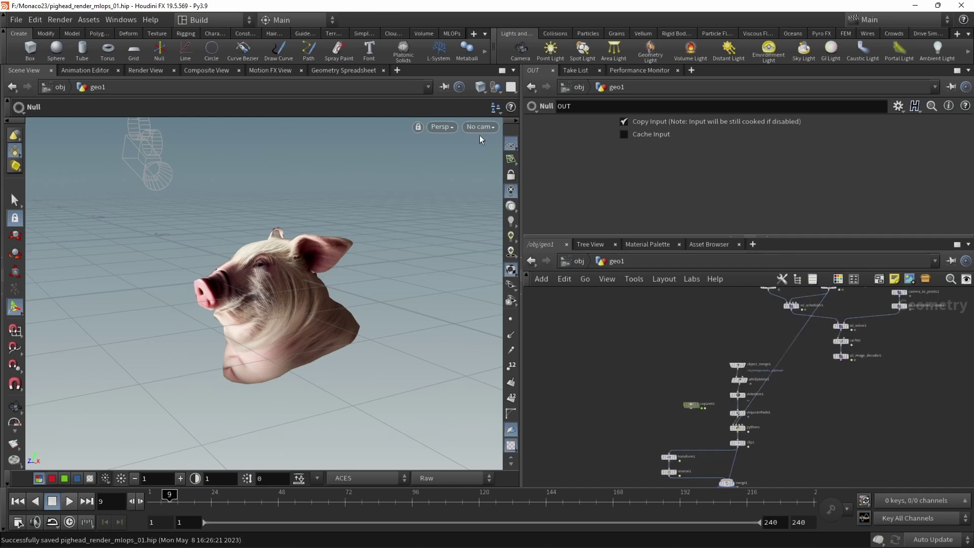
Look through cam1 with the camera locked to the view and hide the reference grid
left_click(481, 127)
left_click(505, 185)
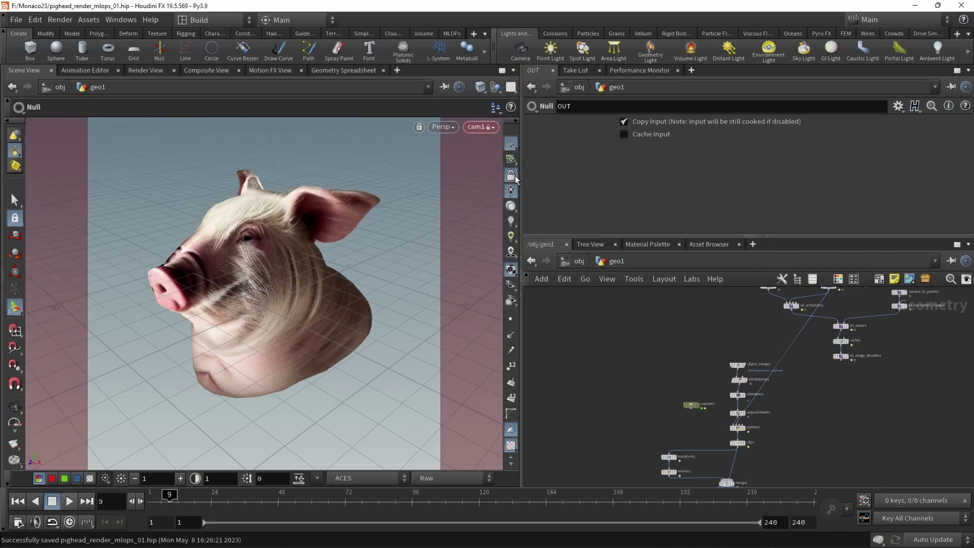
left_click(511, 145)
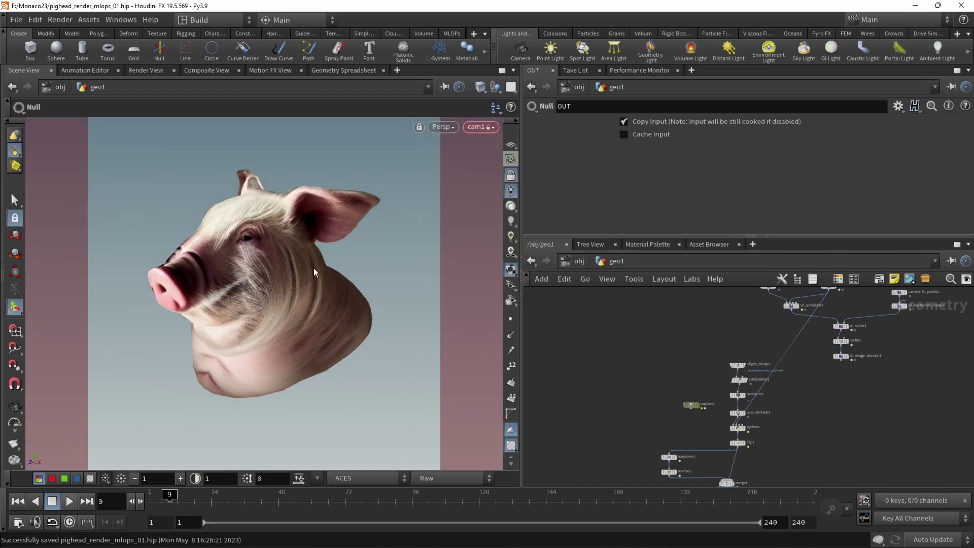
Try orbiting the locked cam1 around the pig head to regenerate the projected texture, and undo the camera move
left_click_drag(259, 296, 225, 277, "alt")
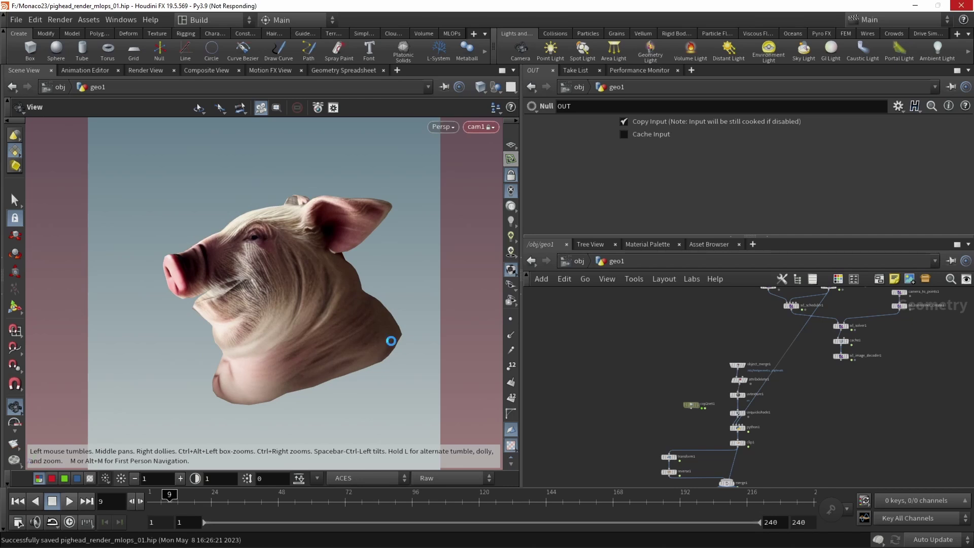
key("Return")
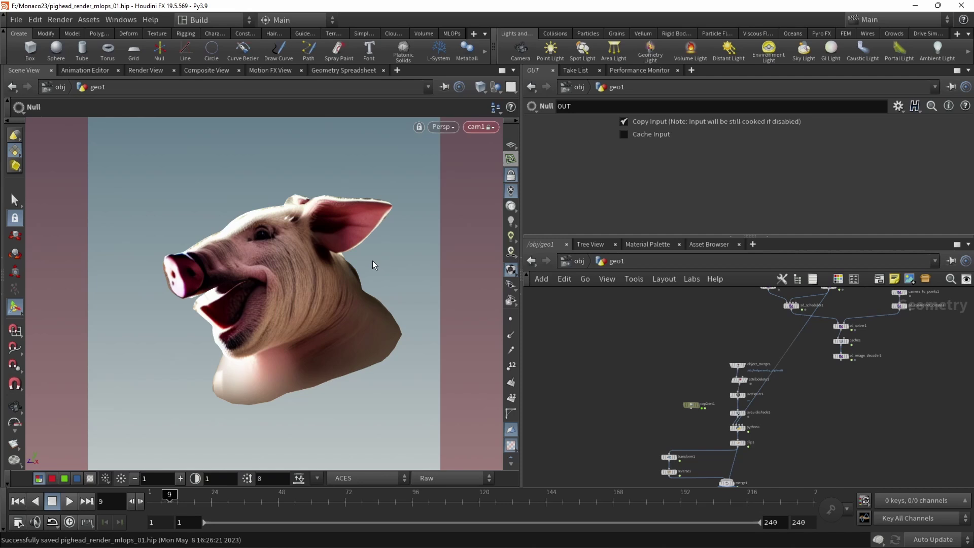
key("ctrl+z")
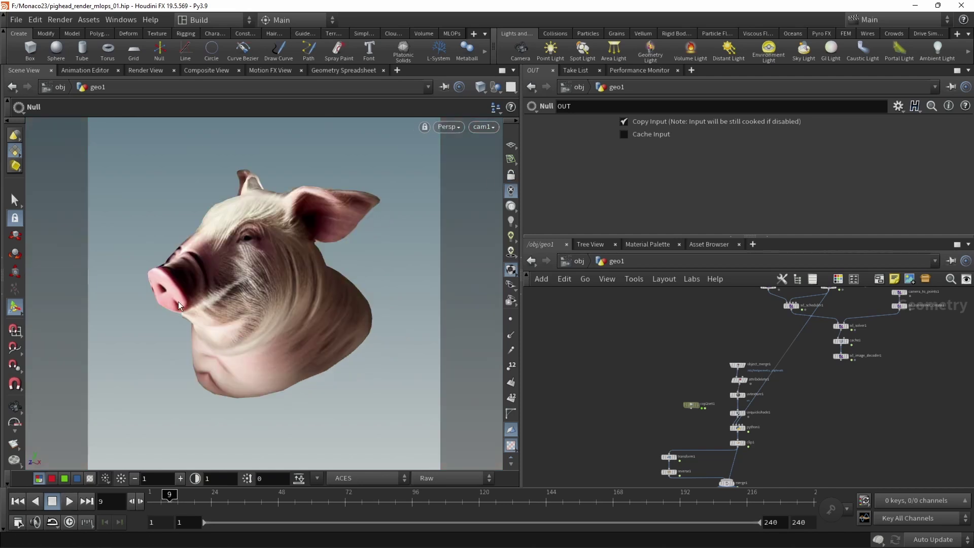
Move the pig head geometry chain, from the object merge down to OUT, up beside the Stable Diffusion nodes
left_click_drag(181, 306, 161, 317, "alt")
scroll(600, 375, "down", 4)
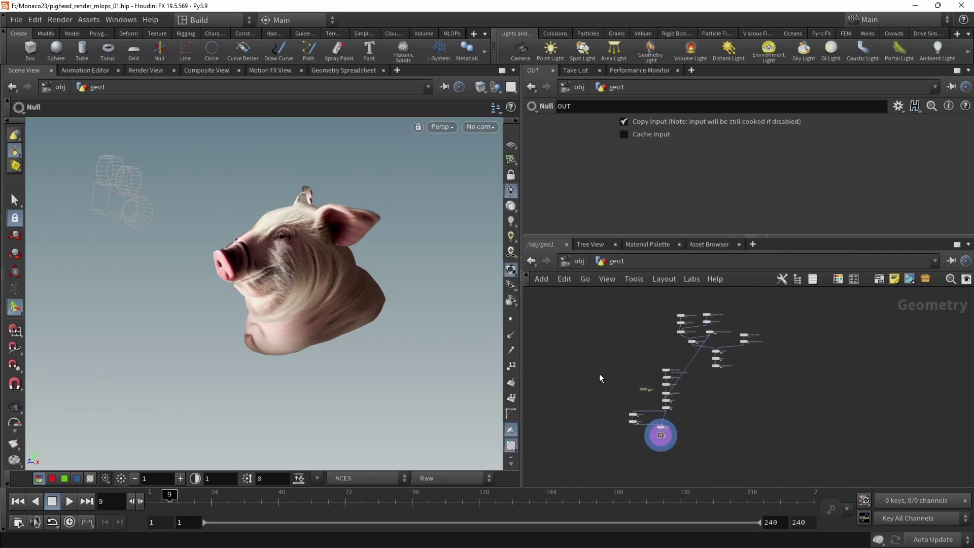
left_click_drag(603, 360, 680, 447)
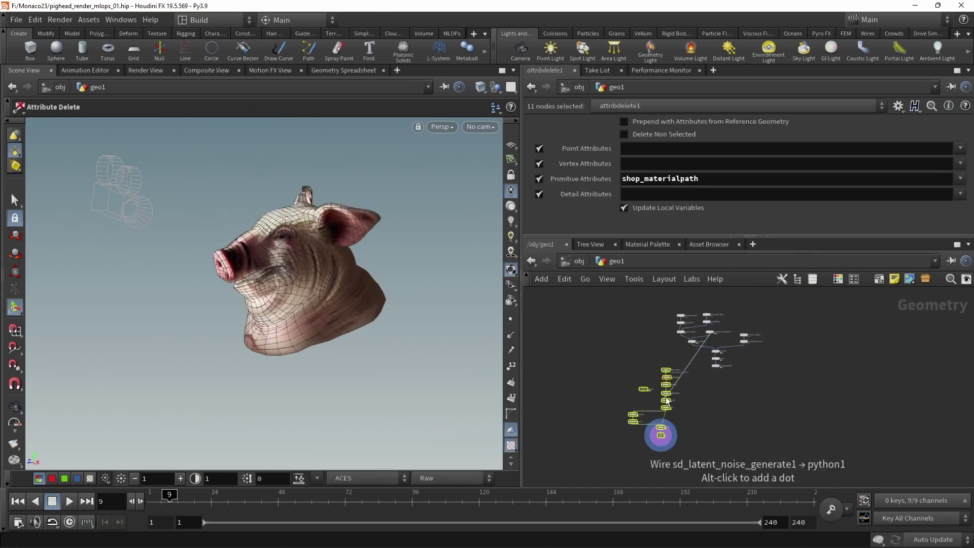
left_click_drag(667, 403, 637, 354)
scroll(685, 383, "up", 3)
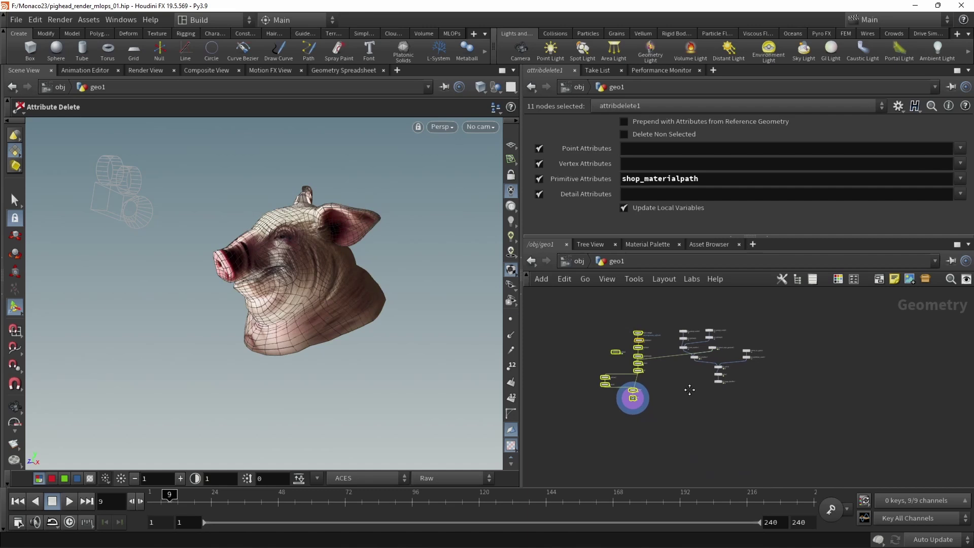
left_click(680, 390)
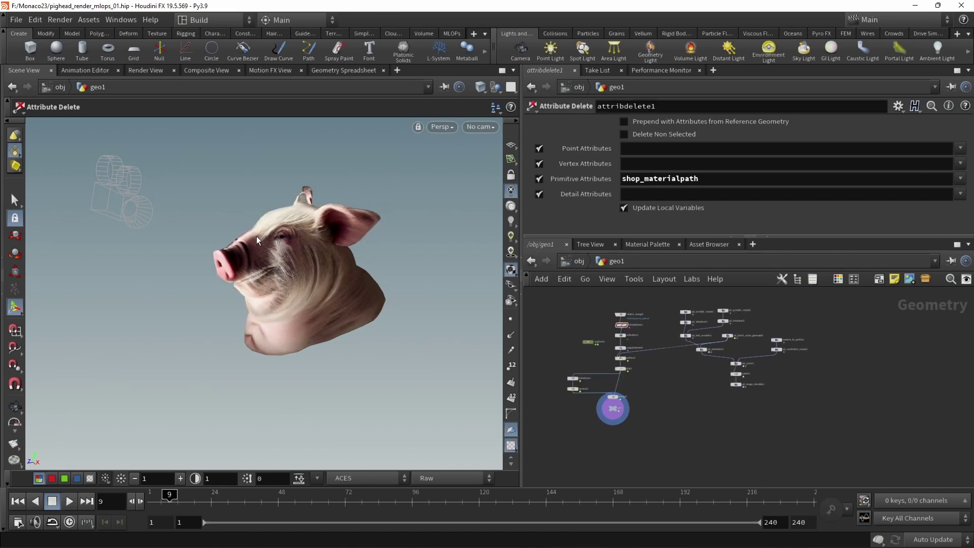
Examine the mirrored texture on the pig head from the front and from both sides
left_click_drag(257, 266, 377, 278, "alt")
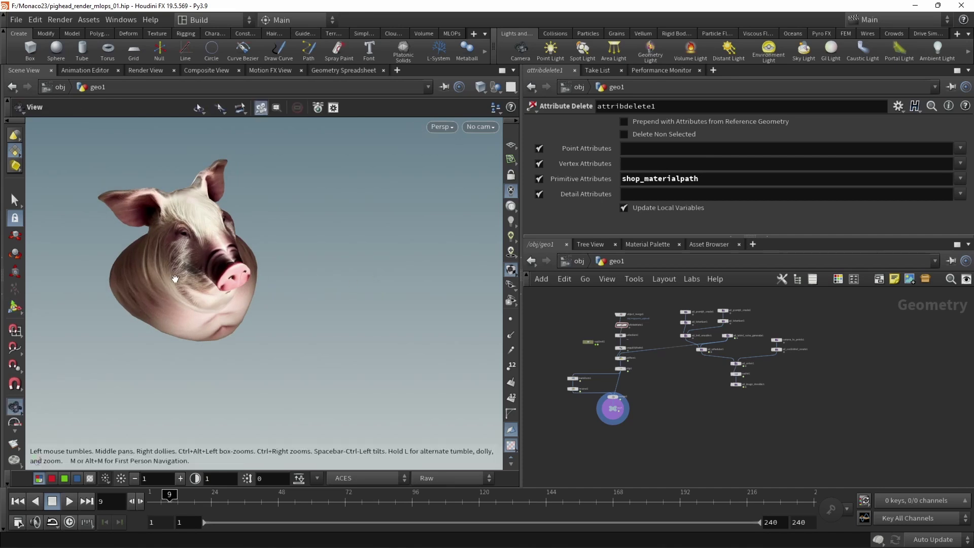
right_click_drag(175, 277, 323, 259, "alt")
right_click_drag(115, 292, 265, 331, "alt")
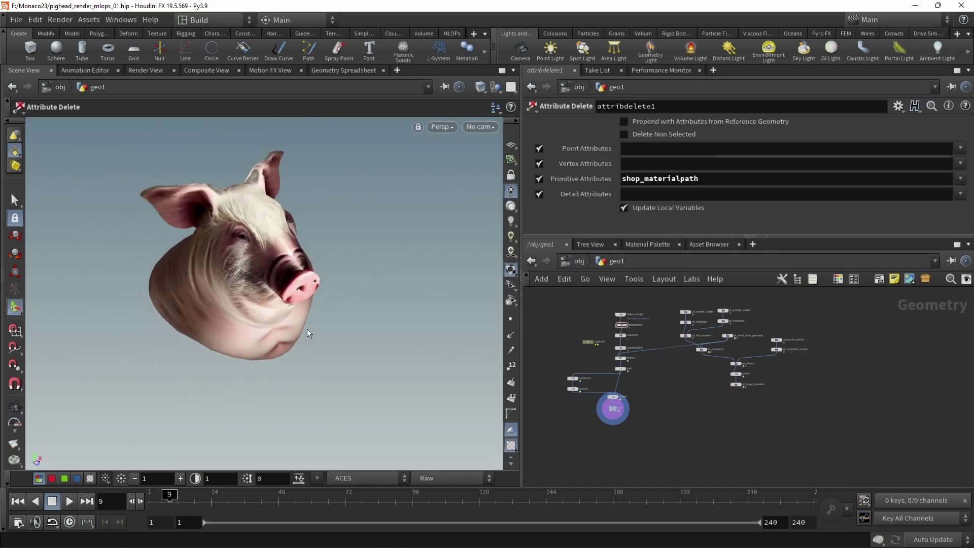
left_click_drag(350, 333, 314, 323, "alt")
key("Return")
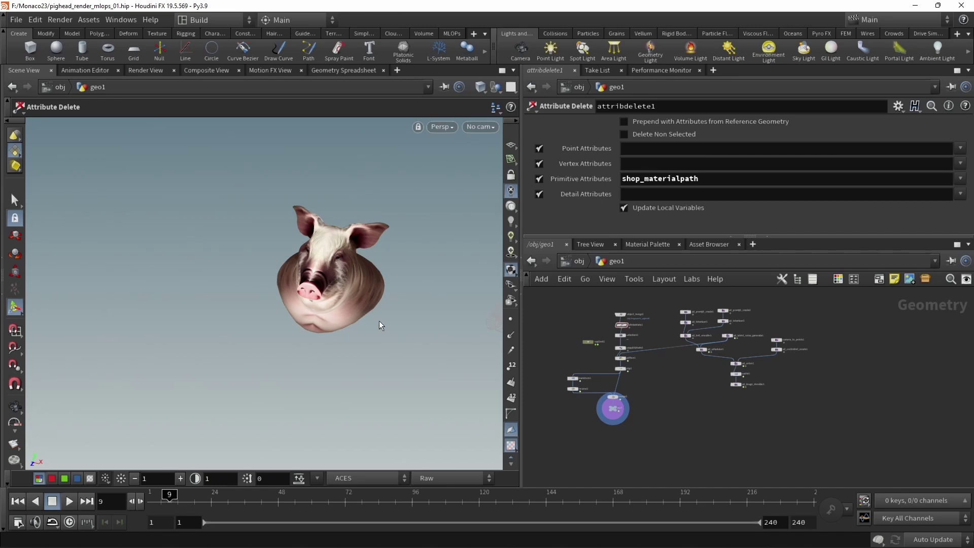
left_click_drag(403, 324, 295, 327, "alt")
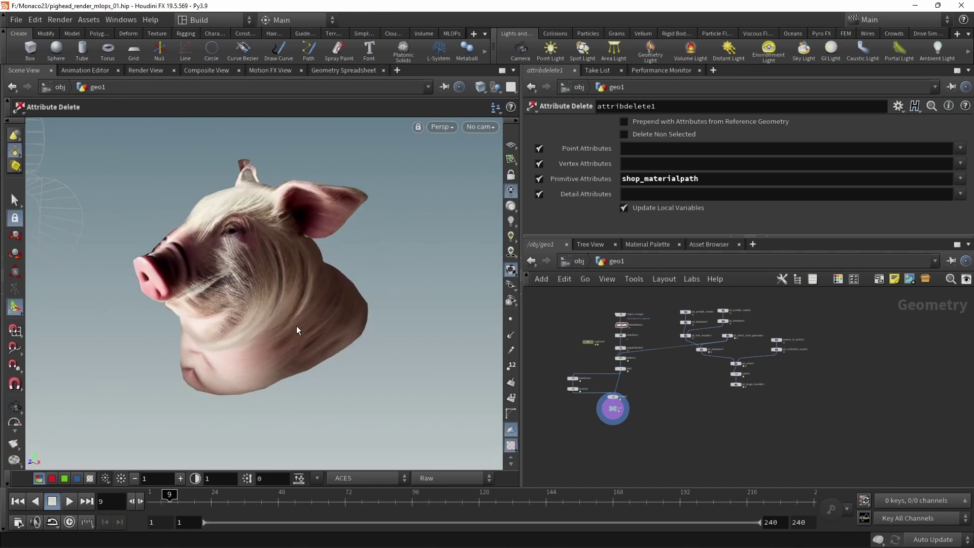